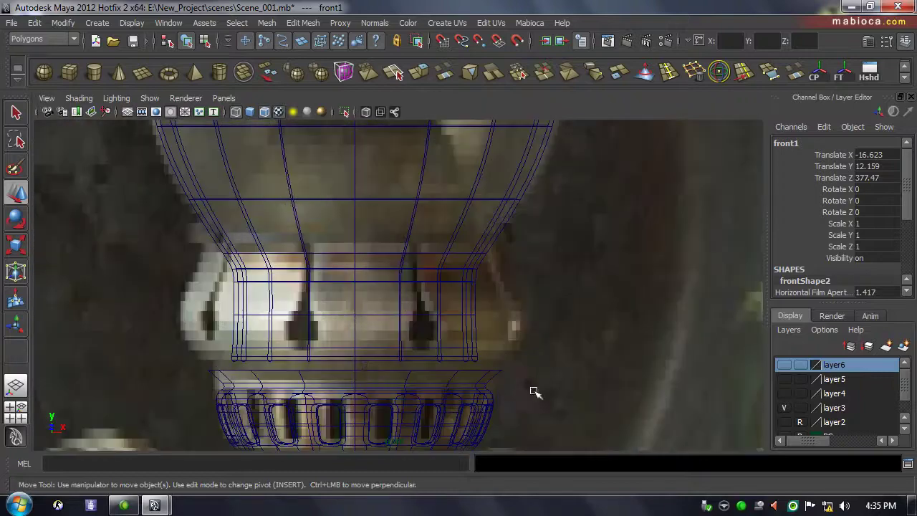
Select the burner crown's whole top edge loop, extrude it, and frame the burner closer.
left_click(381, 371)
double_click(361, 370)
left_click(423, 72)
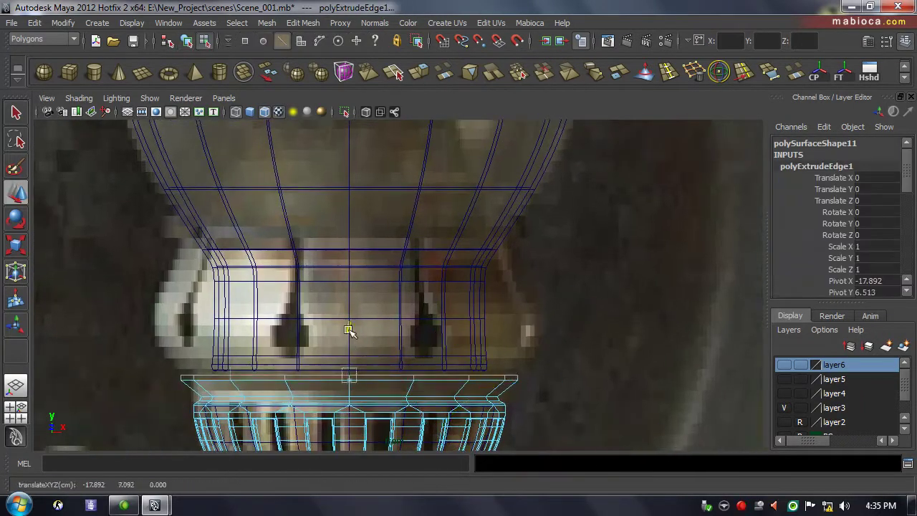
right_click_drag(313, 316, 574, 293, "alt")
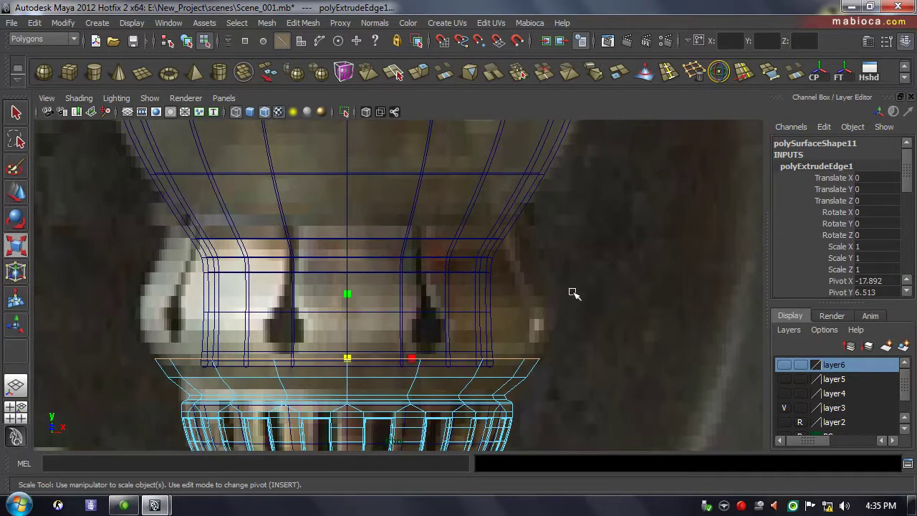
scroll(838, 236, "down", 5)
scroll(823, 245, "up", 1)
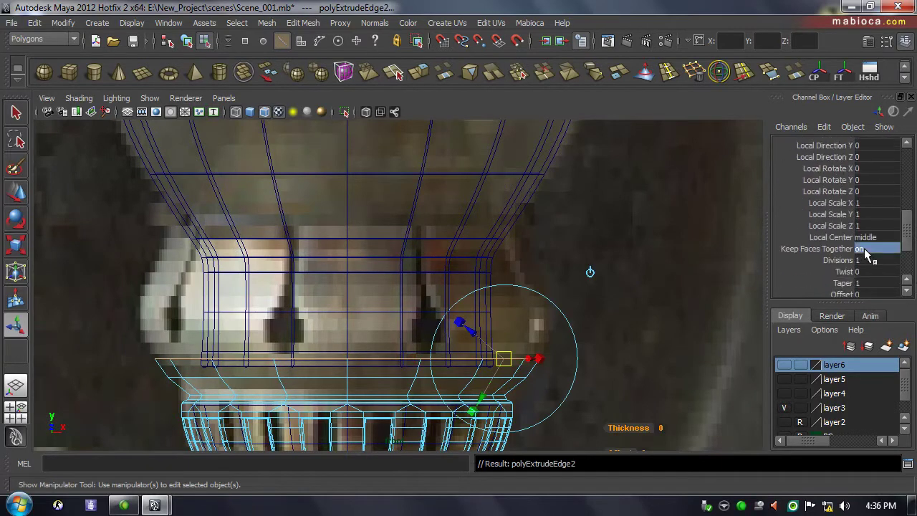
scroll(824, 244, "up", 4)
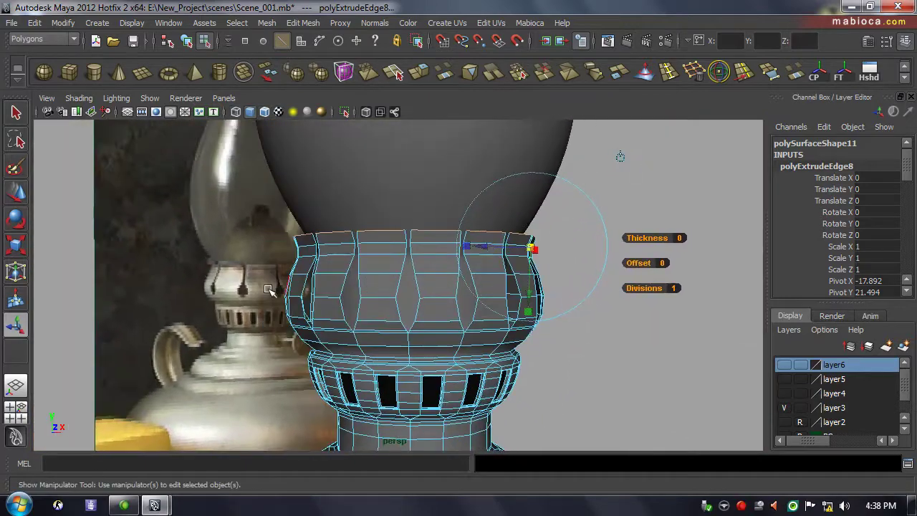
Extrude the rim edges again and scale the new loop outward, reviewing an earlier extrusion's settings.
scroll(268, 290, "up", 2)
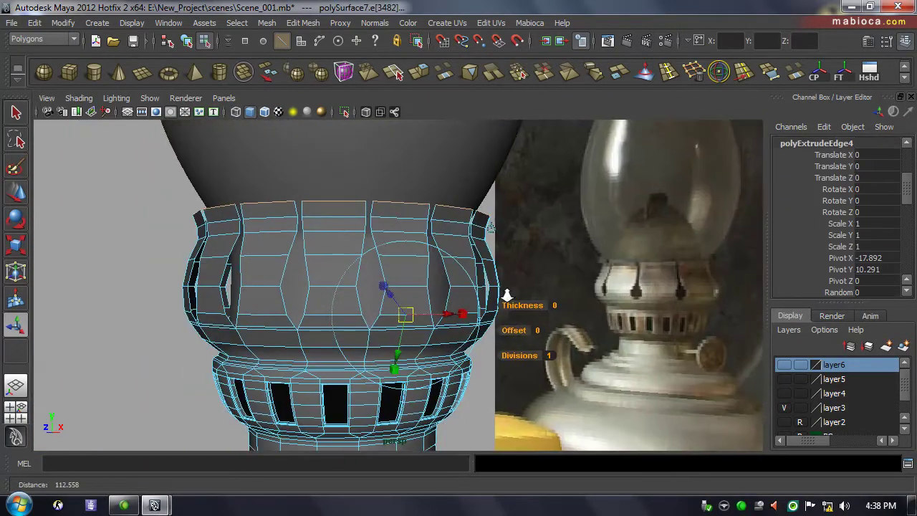
left_click_drag(906, 154, 907, 179)
key("ctrl+e")
left_click_drag(444, 268, 466, 270)
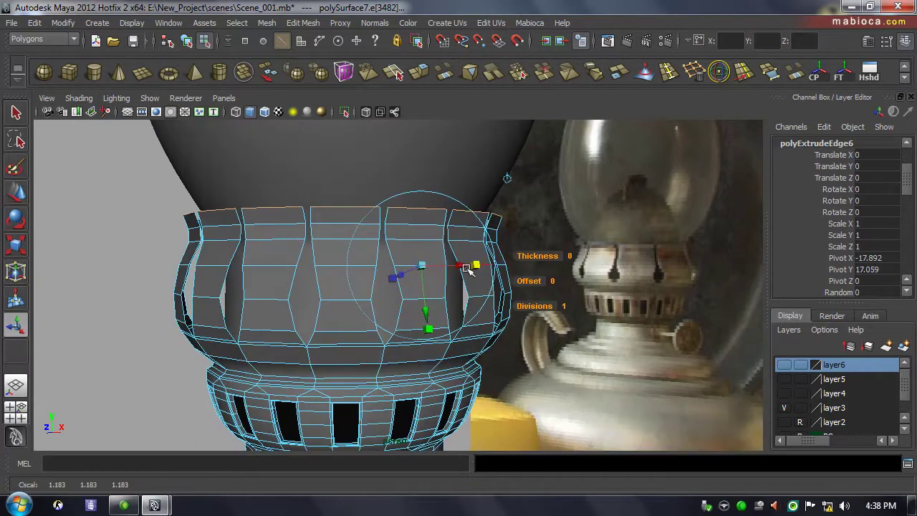
scroll(911, 192, "down", 5)
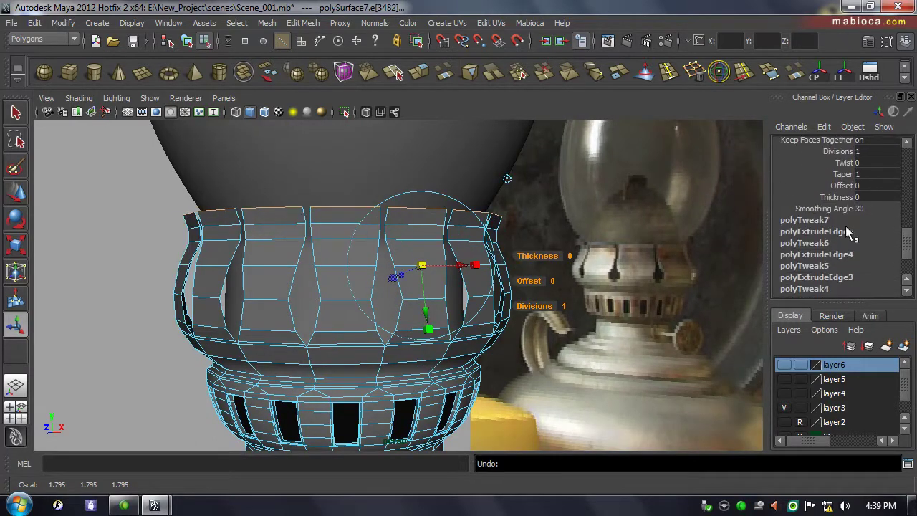
left_click(817, 234)
Extrude the rim edge loop once more and return to object selection mode.
key("t")
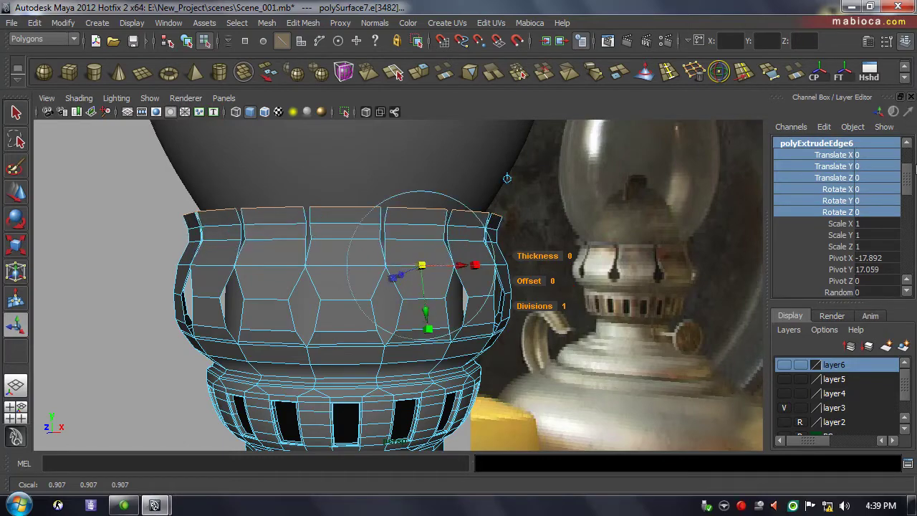
key("ctrl+e")
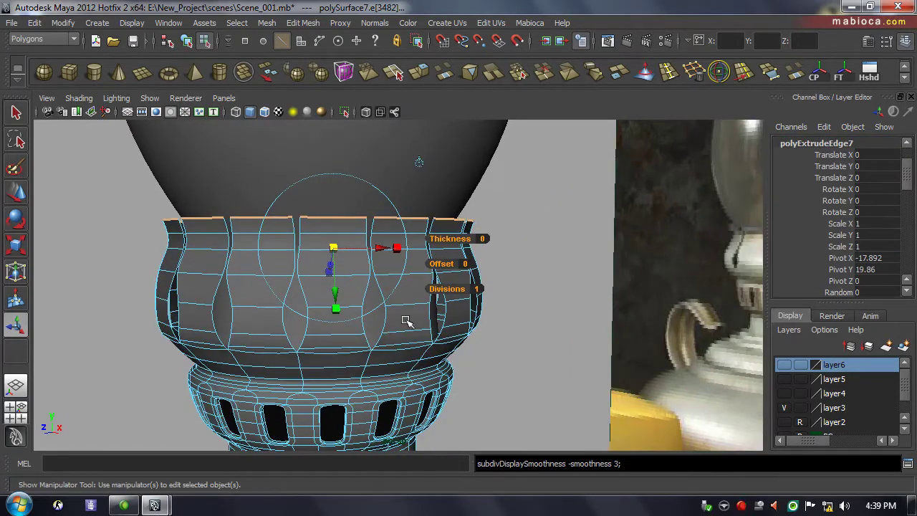
key("F8")
left_click_drag(415, 310, 393, 307, "alt")
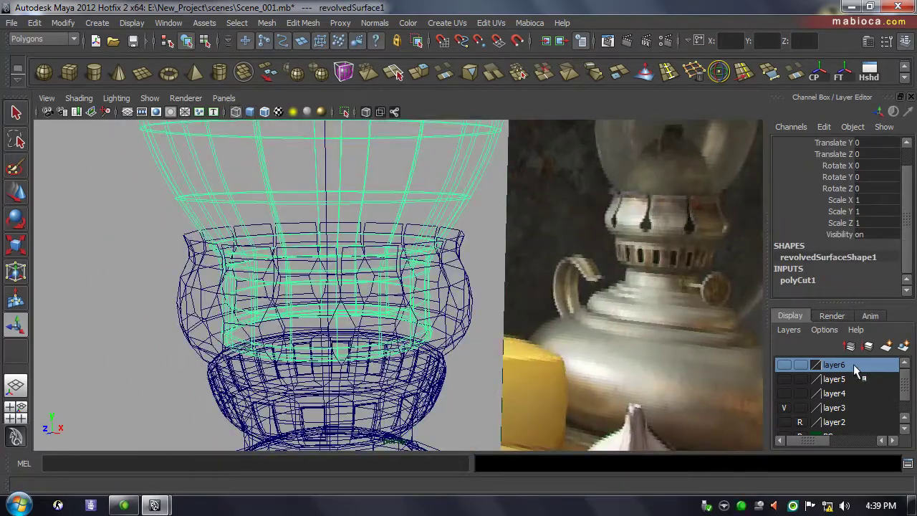
Hide the chimney layer, shade the model, and select the crown bowl's rim edges.
left_click(784, 364)
key("5")
left_click(364, 274)
mouse_move(364, 274)
left_mouse_down("alt")
mouse_move(630, 242)
mouse_move(580, 254)
left_mouse_up("alt")
right_click_drag(579, 254, 401, 220, "alt")
left_click(606, 250)
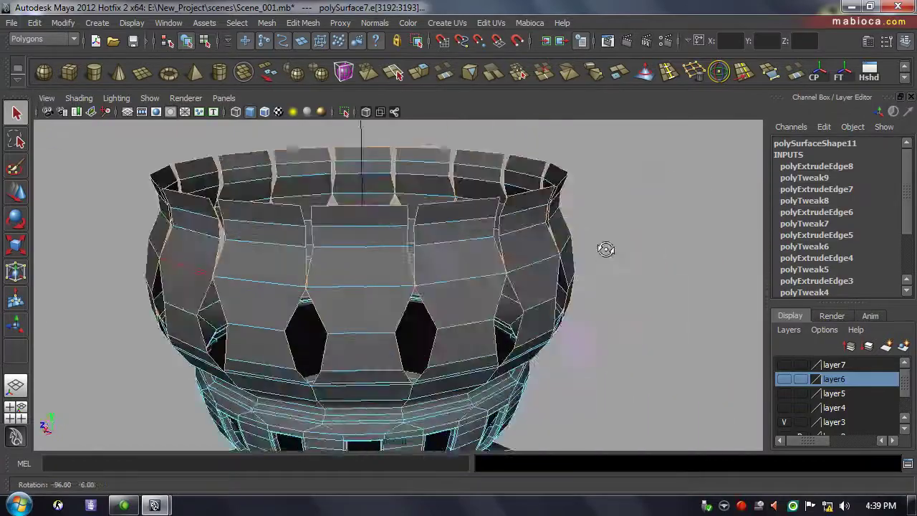
right_click_drag(606, 250, 456, 239, "alt")
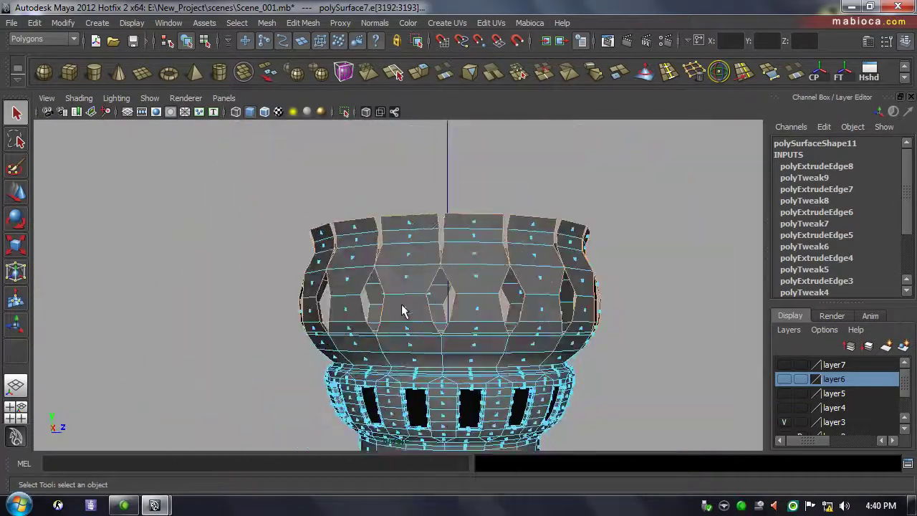
key("4")
Extract the crown faces into a separate shell and extrude them for wall thickness, previewing smoothed.
left_click(303, 23)
left_click(319, 51)
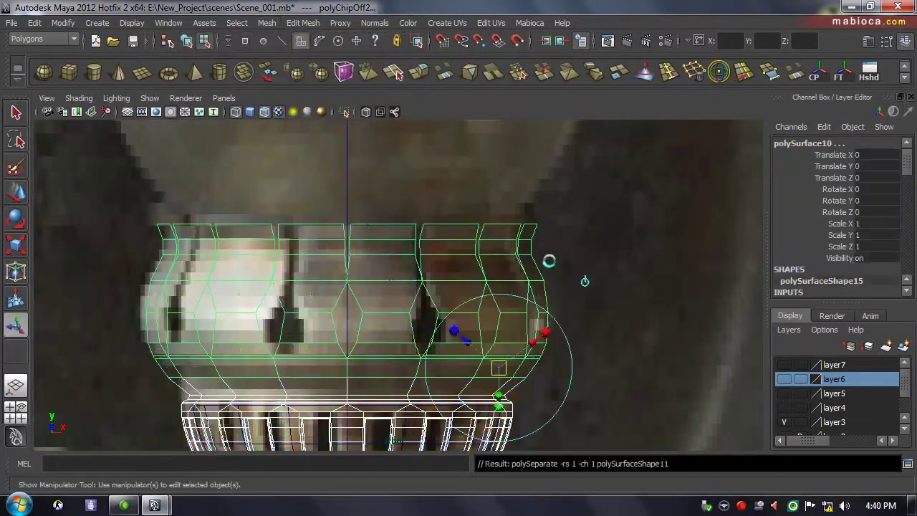
mouse_move(442, 280)
left_mouse_down("alt")
mouse_move(538, 321)
mouse_move(318, 277)
left_mouse_up("alt")
key("3")
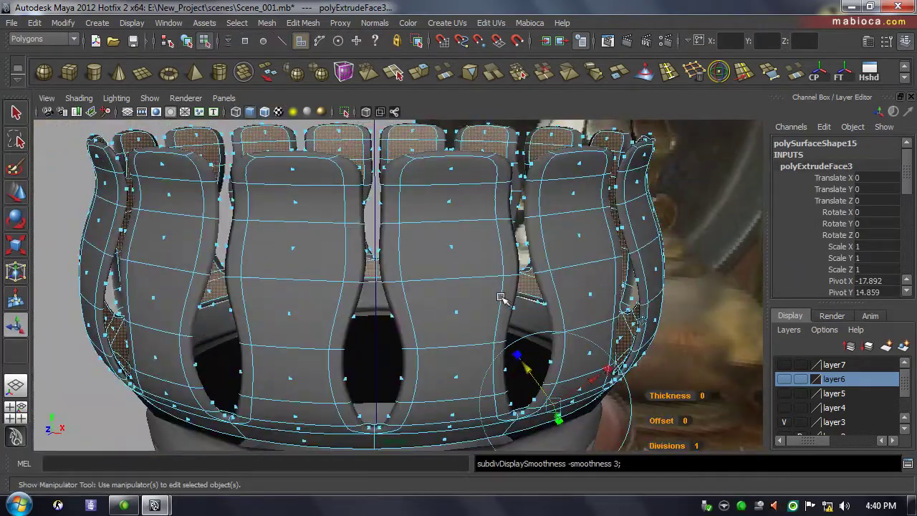
scroll(502, 298, "up", 5)
left_click_drag(501, 297, 430, 137, "alt")
Select a row of faces on the bowl, then return to object mode with smooth preview off.
key("F8")
scroll(185, 304, "up", 5)
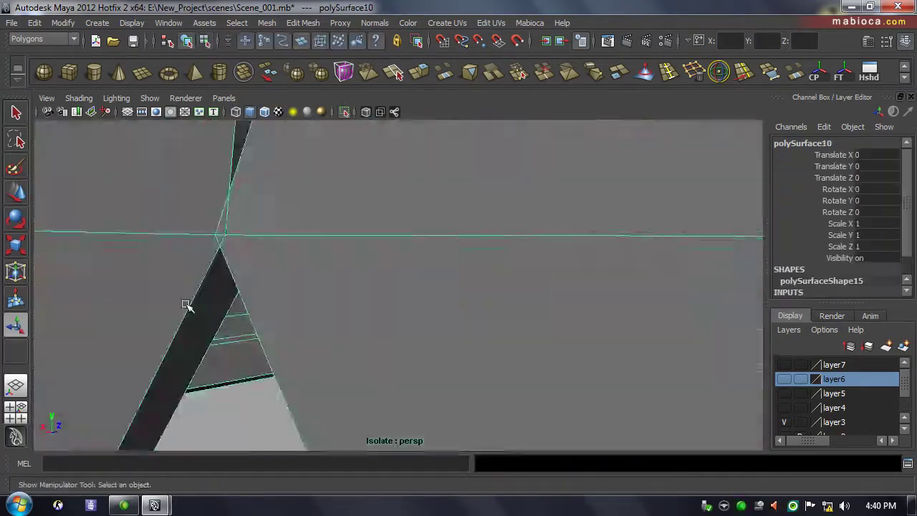
scroll(185, 305, "down", 5)
key("F11")
scroll(527, 286, "down", 3)
left_click_drag(688, 337, 79, 276)
scroll(446, 323, "up", 5)
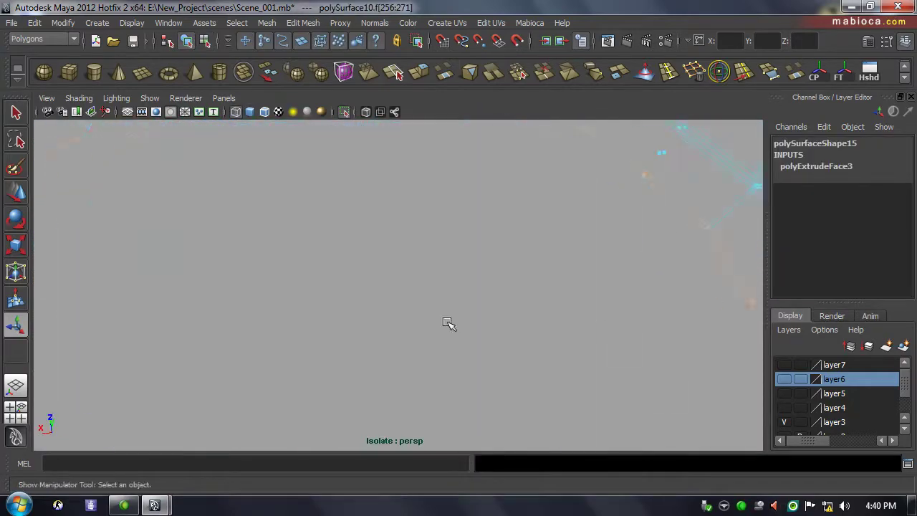
scroll(447, 323, "down", 5)
key("F8")
scroll(342, 139, "up", 3)
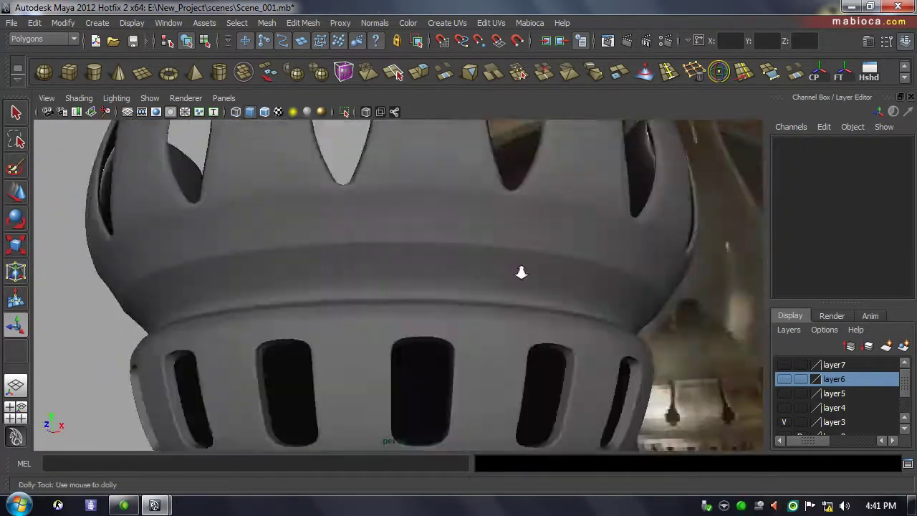
key("1")
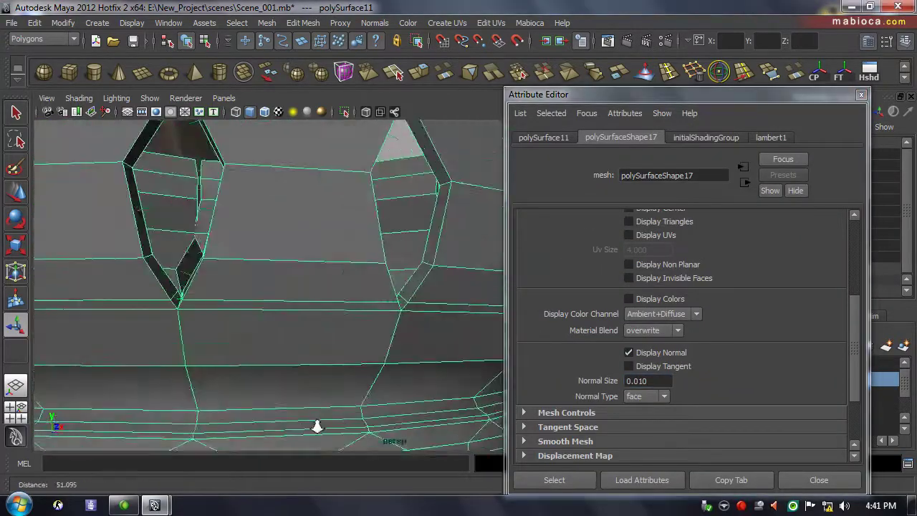
Shrink the crown's normal display to 0.010, close the Attribute Editor, and switch to edge selection.
middle_click_drag(316, 427, 188, 233, "alt")
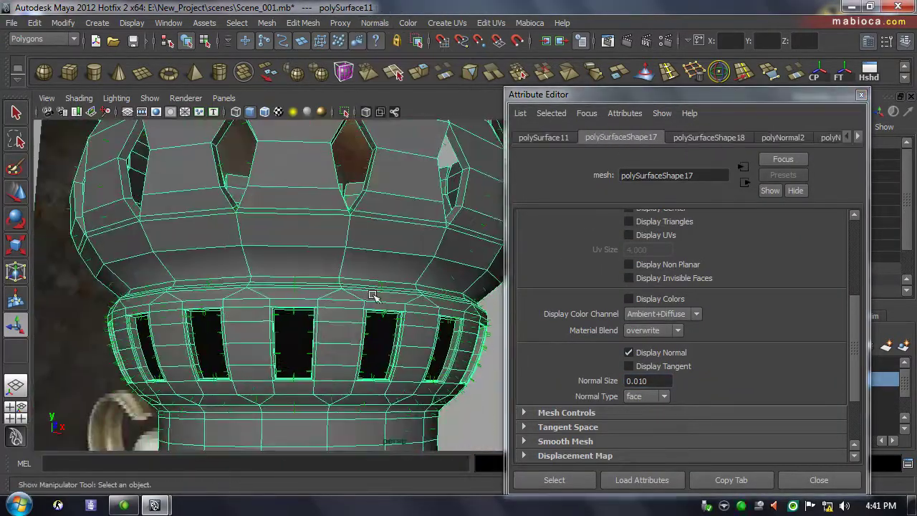
key("ctrl+a")
scroll(389, 235, "up", 3)
mouse_move(389, 235)
middle_mouse_down("alt")
mouse_move(485, 313)
mouse_move(246, 222)
mouse_move(330, 212)
middle_mouse_up("alt")
scroll(330, 211, "down", 5)
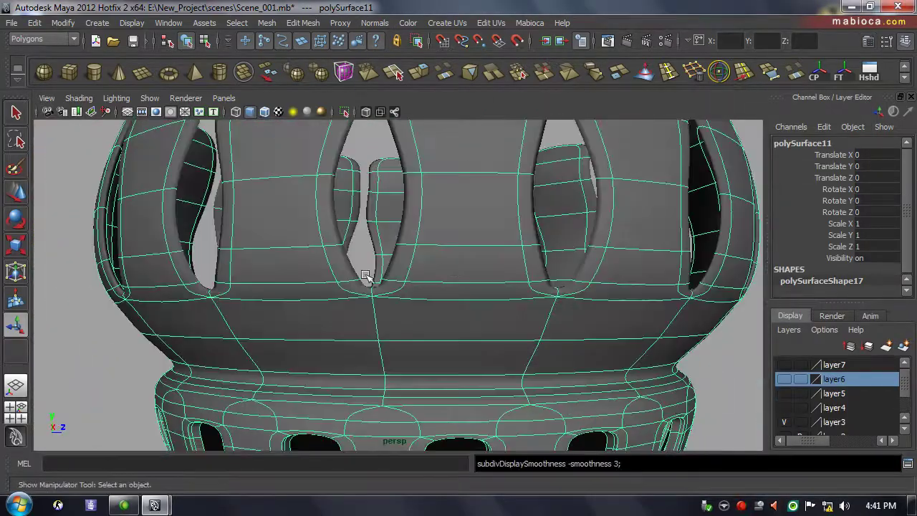
key("F10")
scroll(434, 280, "up", 5)
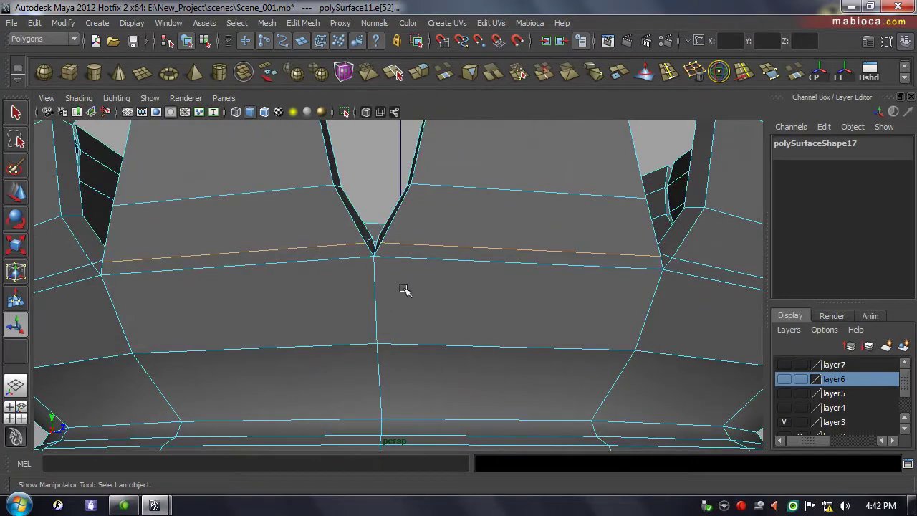
Select the extra edges between the crown cutouts and delete them.
scroll(461, 245, "down", 4)
key("F8")
left_click(511, 258)
left_click(263, 260)
scroll(262, 260, "up", 4)
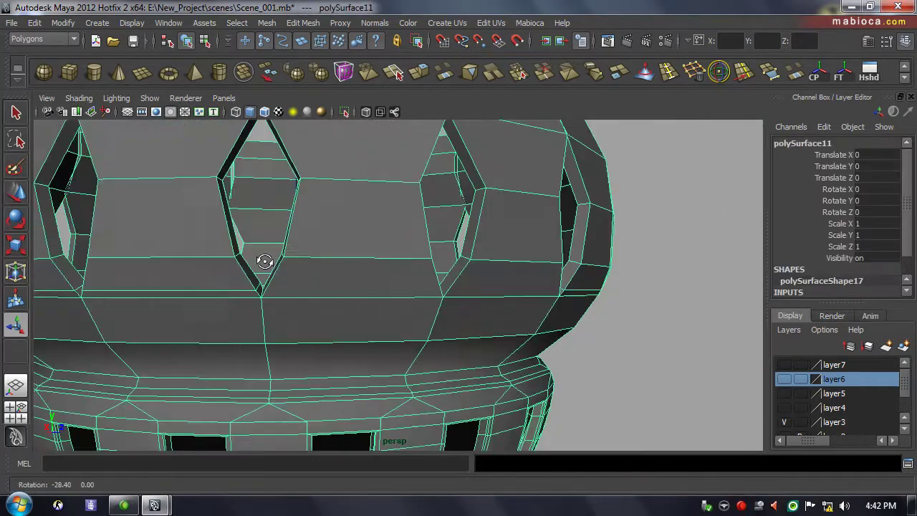
key("F10")
mouse_move(212, 289)
middle_mouse_down("alt")
mouse_move(184, 282)
mouse_move(471, 337)
mouse_move(557, 333)
mouse_move(442, 342)
middle_mouse_up("alt")
left_click_drag(442, 342, 327, 323, "alt")
left_click(414, 315, "shift")
mouse_move(414, 316)
left_mouse_down("alt")
mouse_move(497, 327)
mouse_move(669, 327)
mouse_move(499, 318)
mouse_move(505, 344)
mouse_move(436, 286)
mouse_move(549, 244)
mouse_move(262, 318)
mouse_move(303, 269)
left_mouse_up("alt")
key("Delete")
Select the crown's bottom vertex row and the middle row of diamond vertices.
scroll(303, 268, "up", 2)
right_click_drag(334, 241, 335, 207)
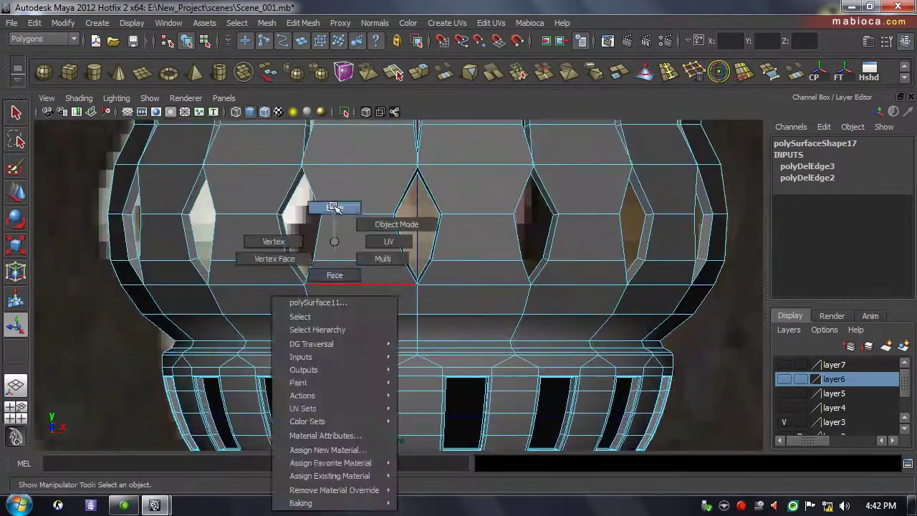
left_click_drag(104, 272, 707, 330)
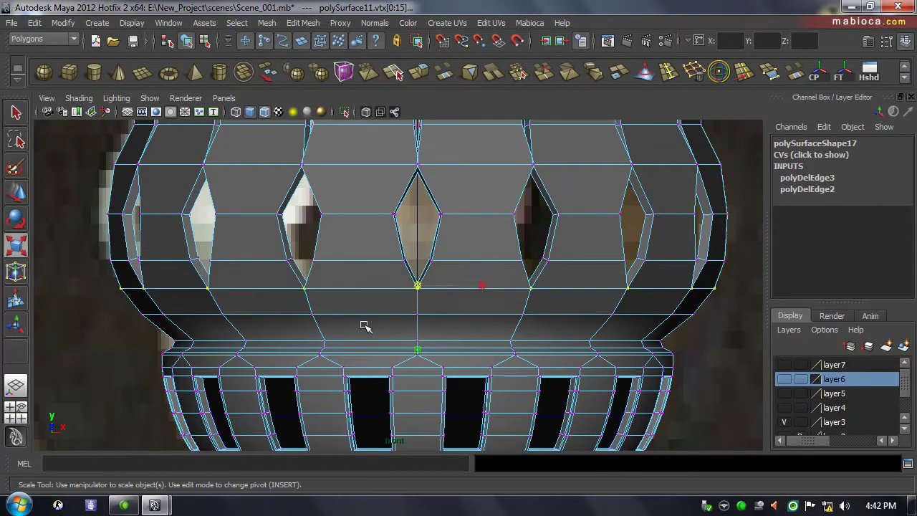
scroll(365, 326, "down", 2)
left_click_drag(318, 337, 411, 308)
scroll(318, 317, "up", 2)
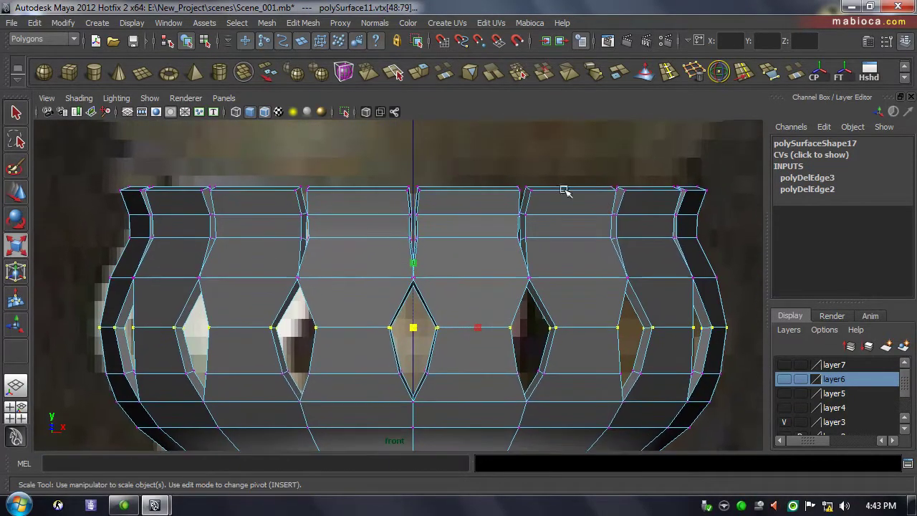
Return to object mode and inspect the lamp, selecting the crown and then the glass chimney.
key("F8")
left_click_drag(419, 327, 742, 319, "alt")
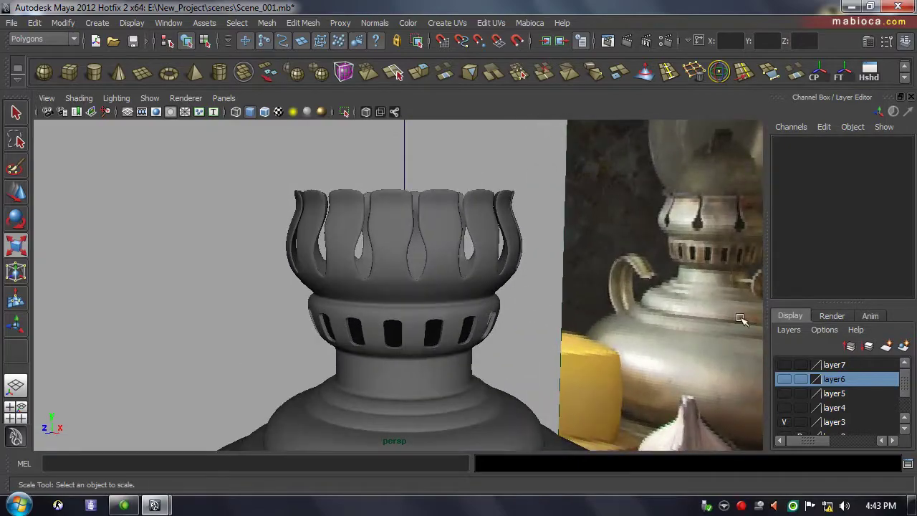
left_click_drag(623, 304, 680, 318, "alt")
left_click(345, 288)
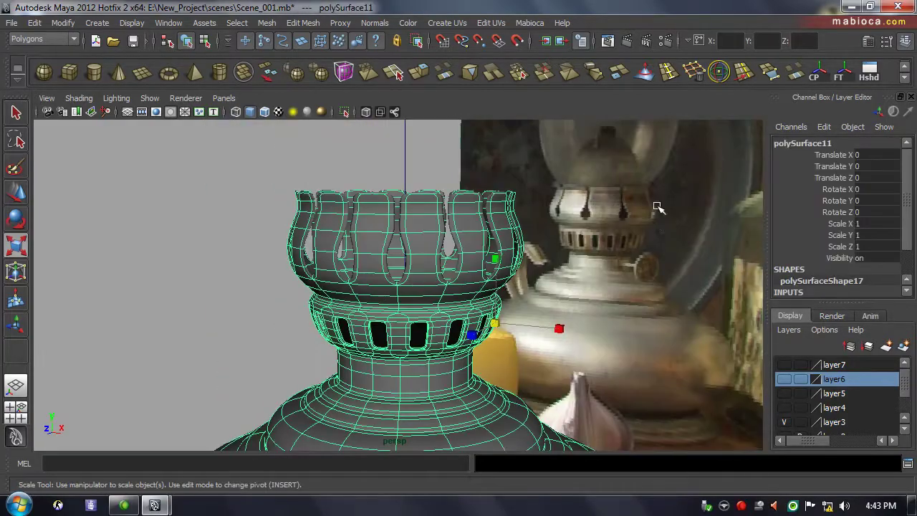
mouse_move(657, 207)
left_mouse_down("alt")
mouse_move(467, 264)
mouse_move(441, 327)
left_mouse_up("alt")
left_click(385, 246)
Orbit around the crown and select the upper crown's vertices.
scroll(81, 272, "up", 3)
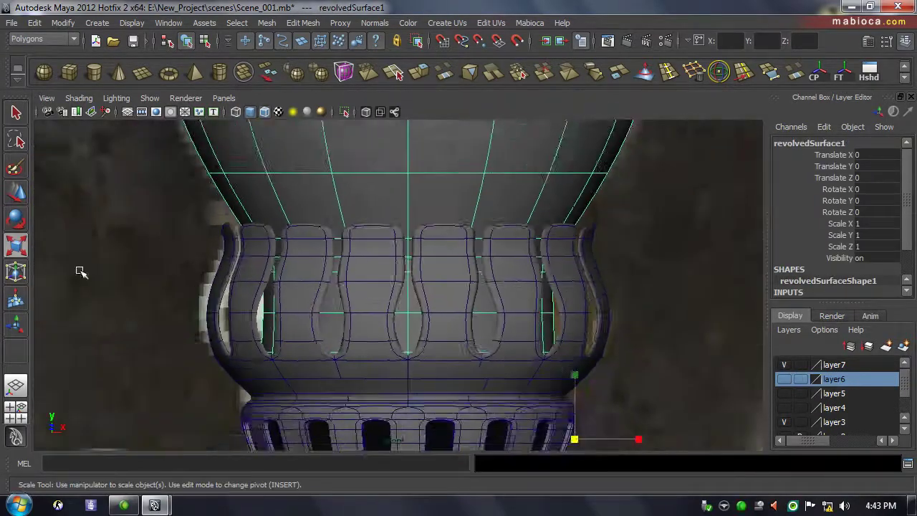
scroll(81, 272, "down", 3)
left_click_drag(194, 265, 430, 265, "alt")
scroll(231, 287, "up", 4)
left_click_drag(231, 287, 578, 279, "alt")
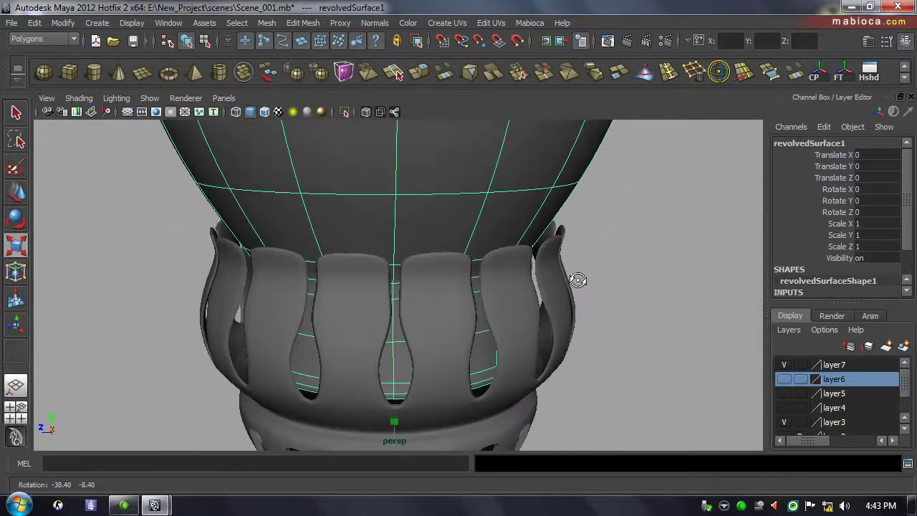
scroll(348, 321, "down", 2)
left_click_drag(254, 200, 594, 320)
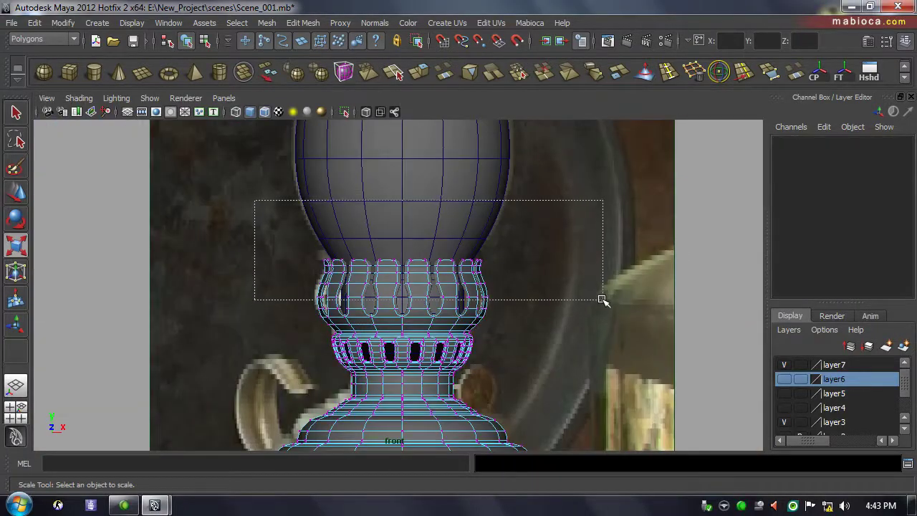
scroll(604, 322, "up", 4)
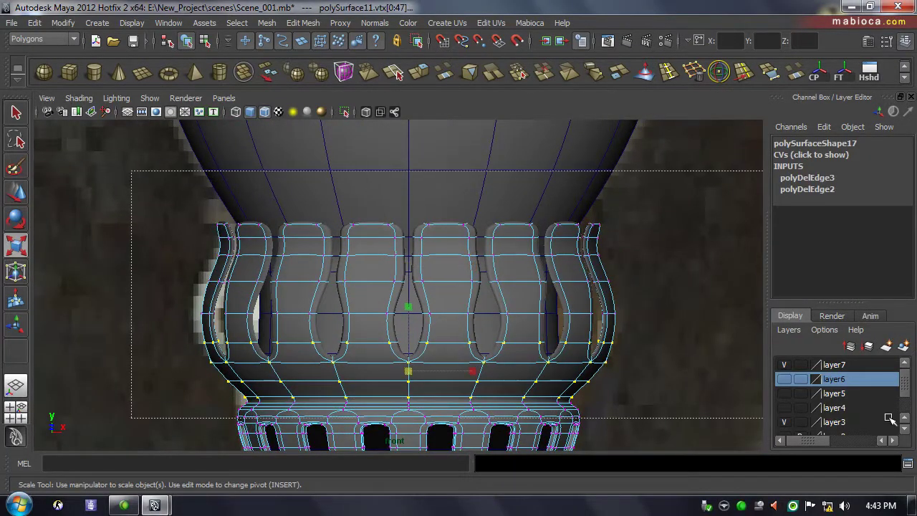
Add a lattice around the petal crown and select its top row of lattice points.
key("F2")
left_click(364, 22)
left_click(372, 59)
scroll(838, 215, "down", 3)
left_click_drag(823, 256, 823, 280)
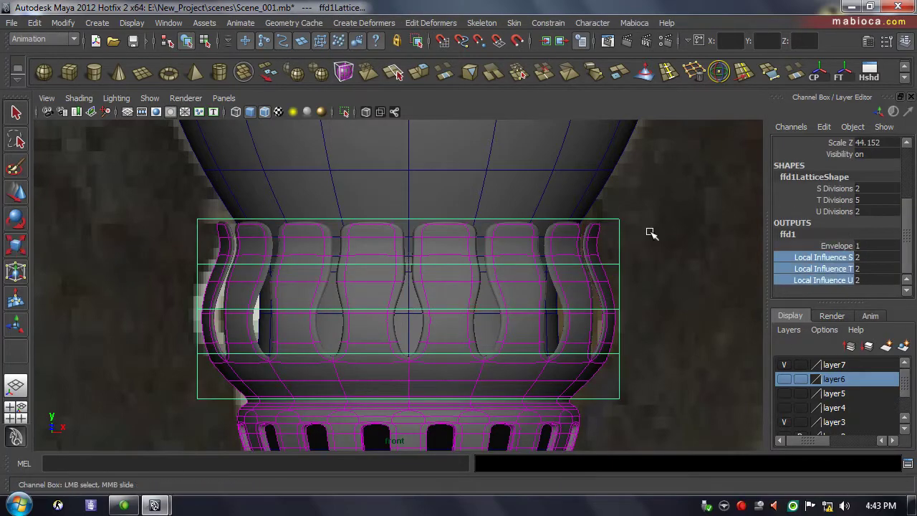
right_click(610, 215)
right_click_drag(611, 216, 619, 183)
left_click_drag(144, 194, 492, 227)
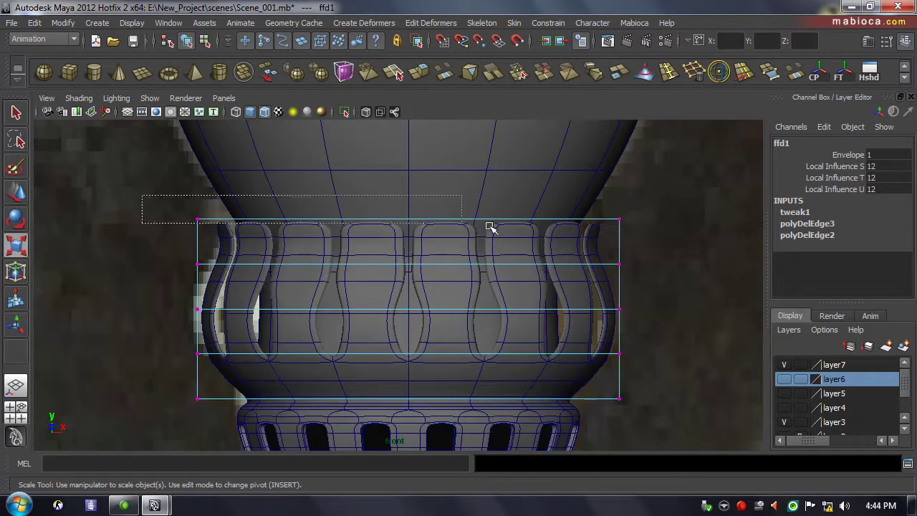
Inspect the lattice-deformed crown around the lamp neck, undoing the last change and clearing the selection.
mouse_move(457, 265)
left_mouse_down("alt")
mouse_move(579, 274)
mouse_move(495, 293)
mouse_move(549, 257)
left_mouse_up("alt")
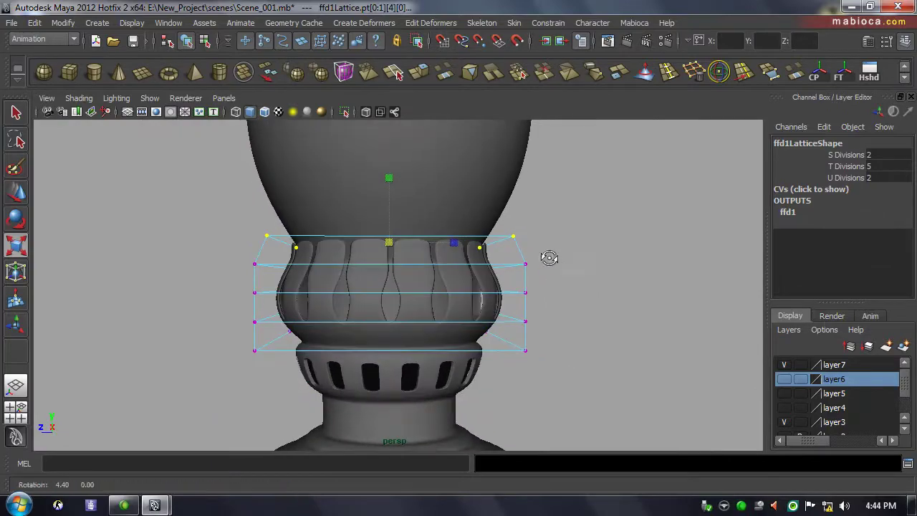
mouse_move(549, 258)
right_mouse_down("alt")
mouse_move(365, 285)
mouse_move(526, 293)
mouse_move(432, 334)
right_mouse_up("alt")
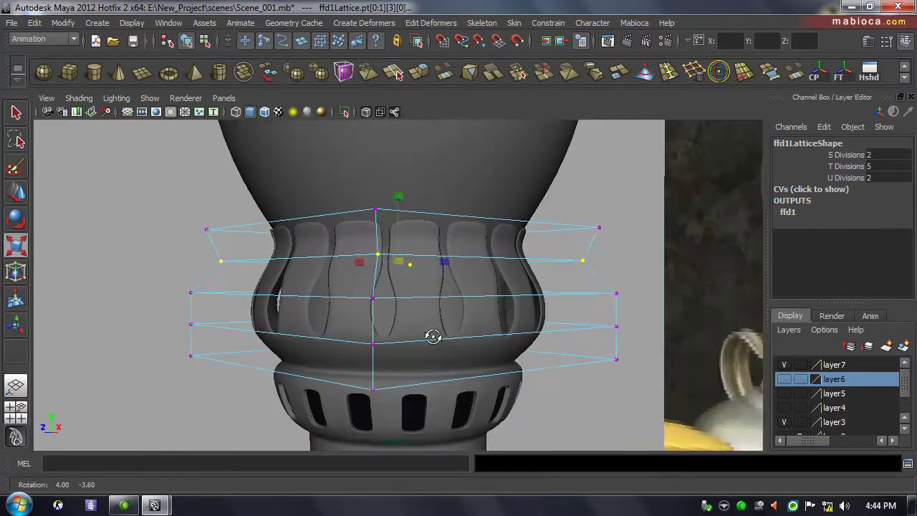
mouse_move(431, 334)
left_mouse_down("alt")
mouse_move(409, 280)
mouse_move(383, 286)
mouse_move(509, 309)
mouse_move(199, 303)
mouse_move(577, 295)
mouse_move(425, 333)
left_mouse_up("alt")
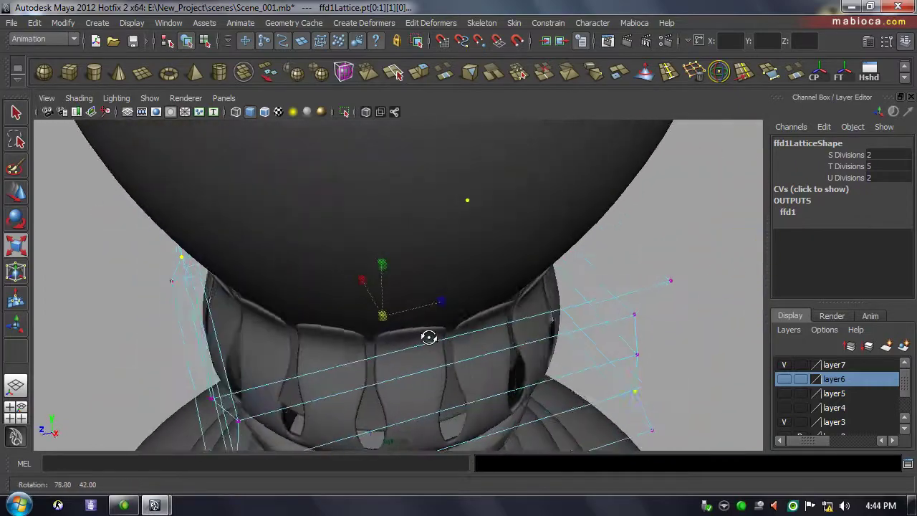
left_click(475, 339)
mouse_move(475, 339)
right_mouse_down("alt")
mouse_move(434, 260)
mouse_move(453, 246)
mouse_move(322, 301)
right_mouse_up("alt")
key("ctrl+z")
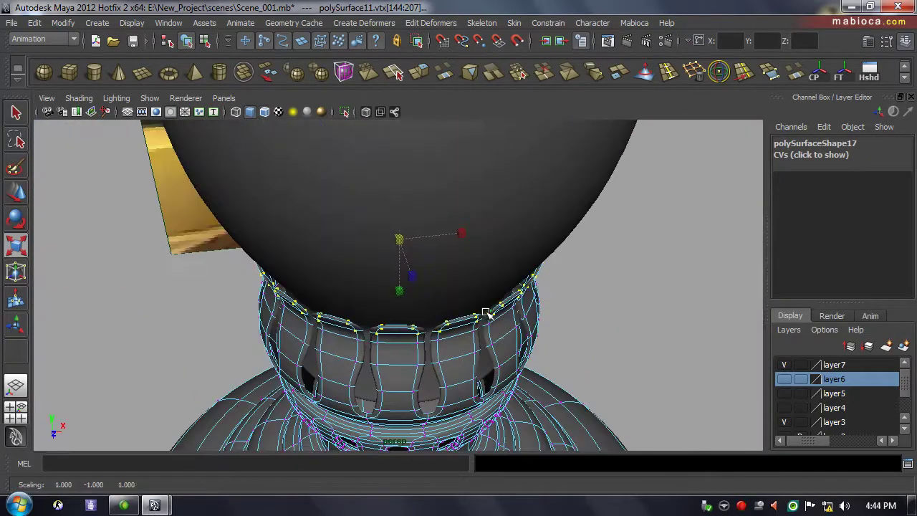
left_click(280, 341)
left_click_drag(280, 342, 280, 342, "alt")
Assign a Phong material to the glass chimney, then select the burner collar mesh.
right_click_drag(403, 287, 494, 375)
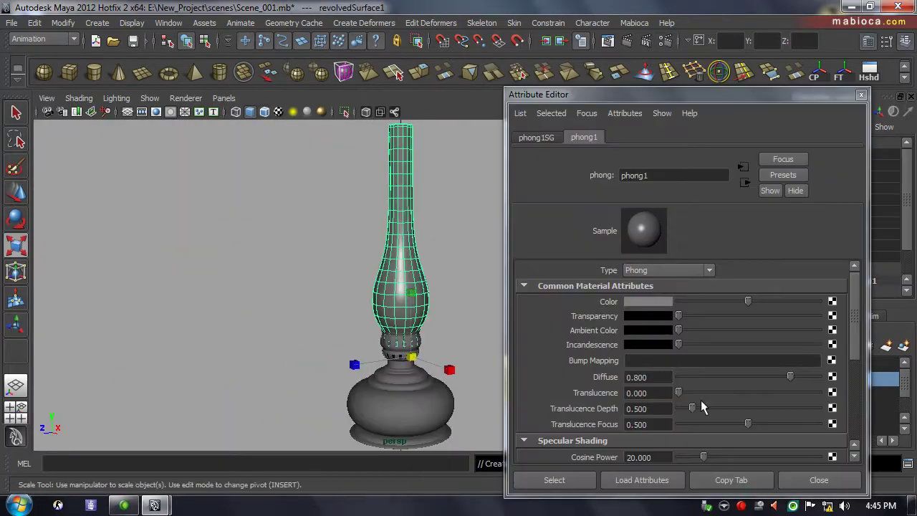
left_click(705, 195)
right_click_drag(705, 196, 702, 344, "alt")
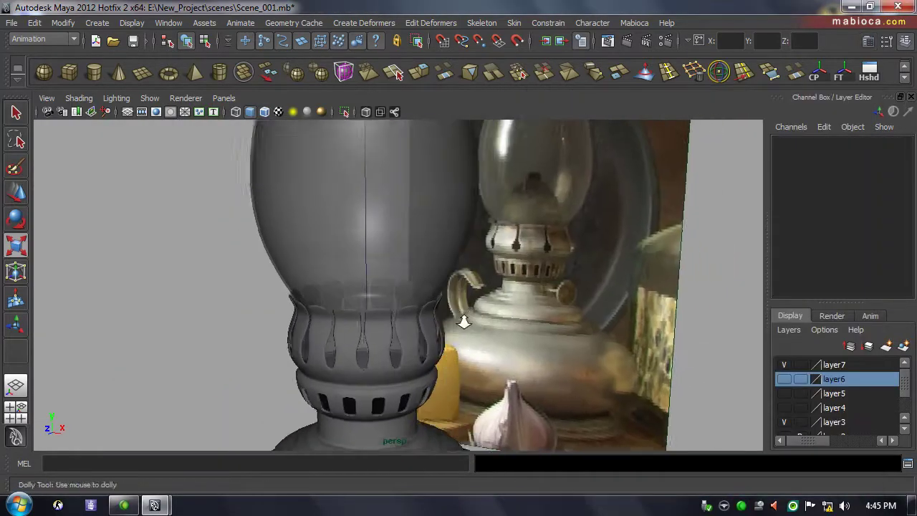
middle_click_drag(702, 343, 348, 287, "alt")
left_click(380, 285)
right_click_drag(381, 285, 358, 328, "alt")
Select a single face on the burner's neck in face mode and zoom in on it.
mouse_move(358, 328)
left_mouse_down("alt")
mouse_move(375, 317)
mouse_move(323, 266)
left_mouse_up("alt")
right_click_drag(323, 265, 313, 278, "alt")
key("F11")
left_click(313, 278)
left_click_drag(313, 277, 381, 375, "alt")
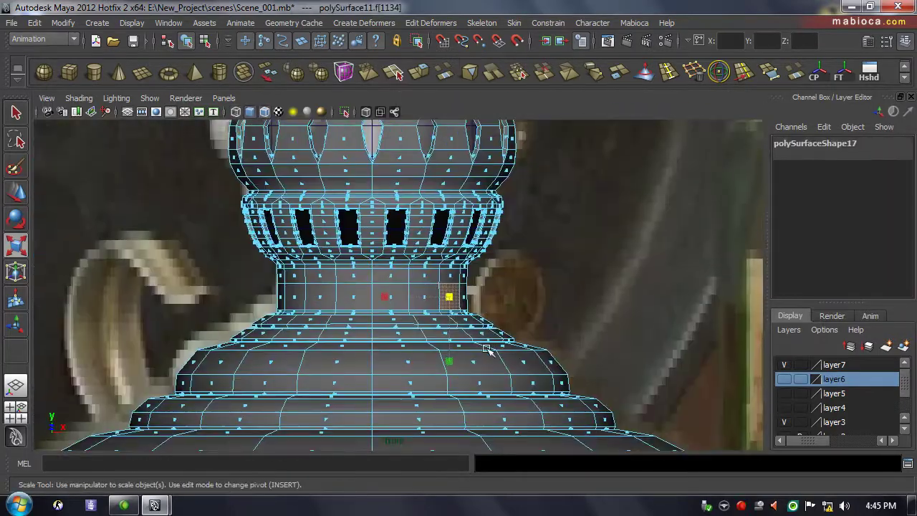
right_click_drag(381, 374, 519, 324, "alt")
left_click_drag(519, 323, 401, 315, "alt")
right_click_drag(401, 315, 319, 316, "alt")
Extrude the neck face three times, shrinking it to an inset square and pushing it inward.
key("ctrl+e")
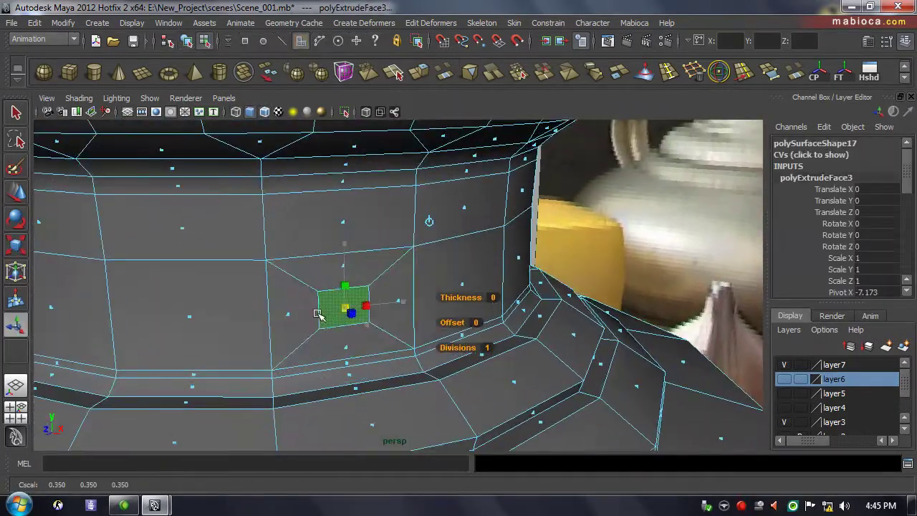
key("ctrl+e")
left_click_drag(340, 310, 389, 246, "alt")
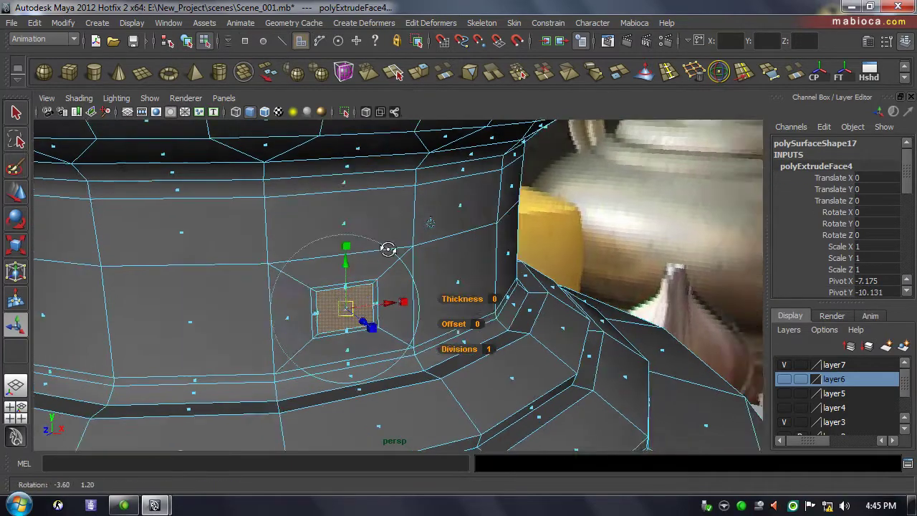
right_click_drag(389, 246, 435, 282, "alt")
left_click_drag(385, 210, 399, 225, "alt")
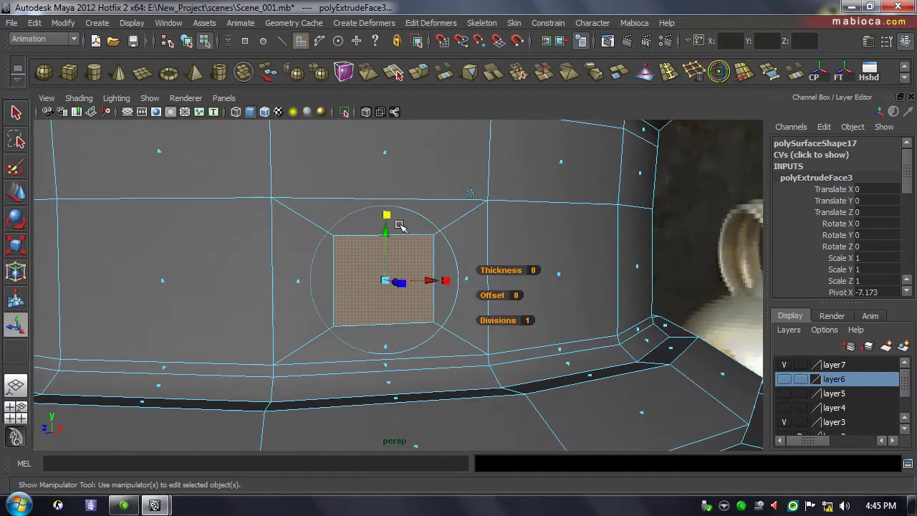
left_click_drag(469, 193, 458, 177, "alt")
key("ctrl+e")
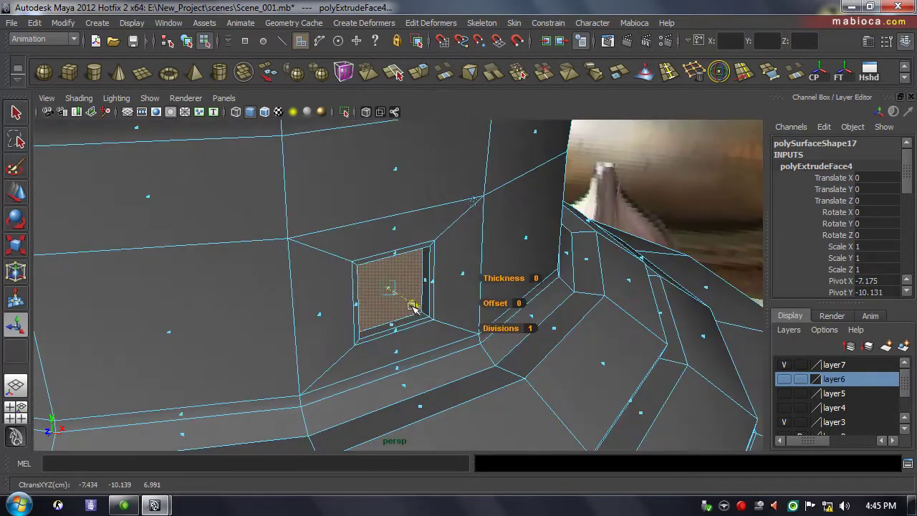
left_click_drag(415, 305, 402, 315)
mouse_move(401, 315)
left_mouse_down("alt")
mouse_move(297, 266)
mouse_move(344, 236)
mouse_move(365, 256)
left_mouse_up("alt")
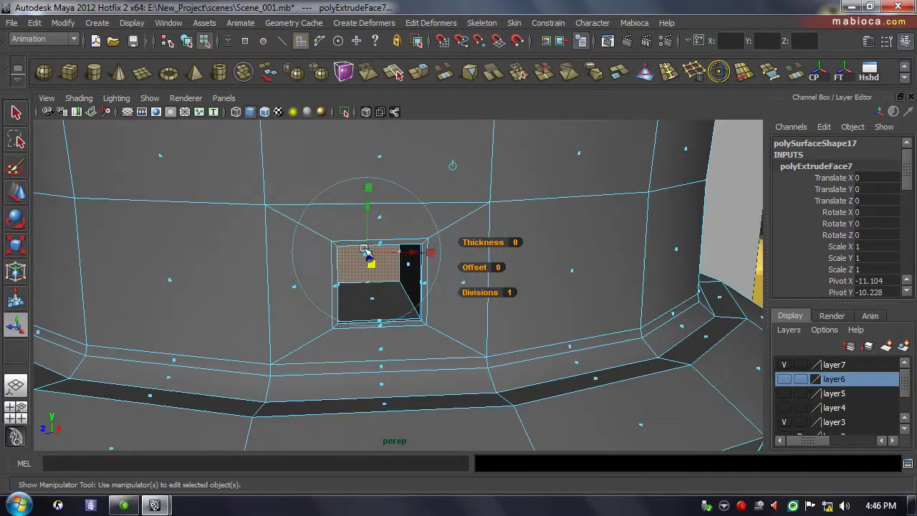
Clear the selection, return to object mode, and view the recessed square hole head-on.
left_click(527, 326)
key("F8")
right_click_drag(532, 303, 426, 283, "alt")
left_click_drag(425, 283, 371, 288, "alt")
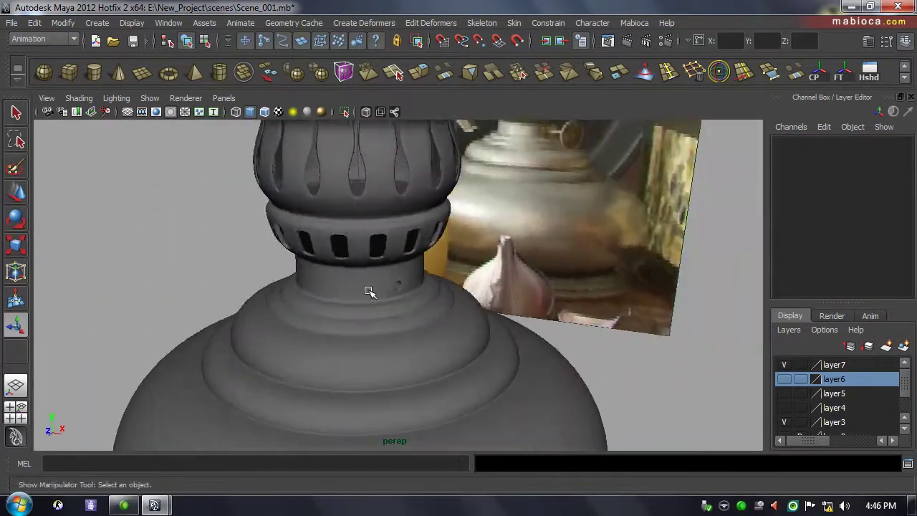
right_click_drag(370, 289, 675, 367, "alt")
left_click_drag(676, 366, 405, 301, "alt")
right_click_drag(404, 239, 401, 276)
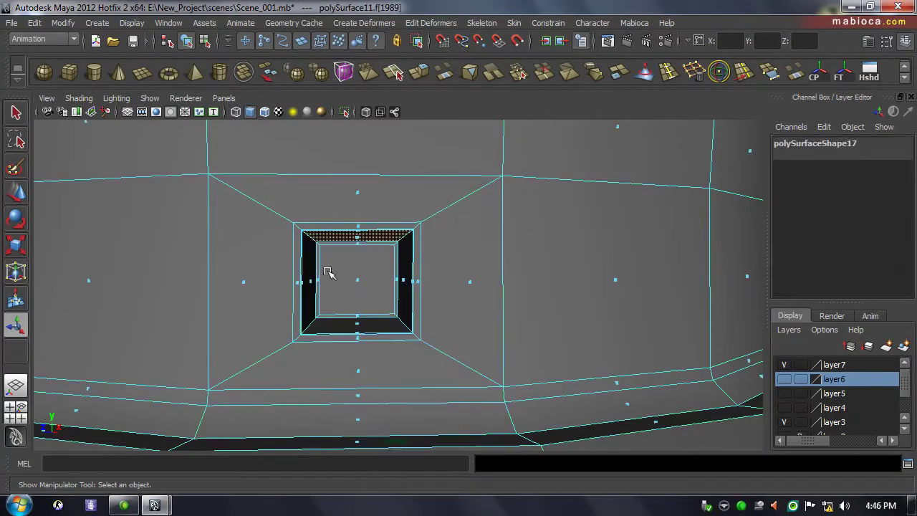
Switch to the Polygons menu set and duplicate the hole's faces as a separate piece.
left_click(43, 38)
left_click(29, 59)
left_click(303, 22)
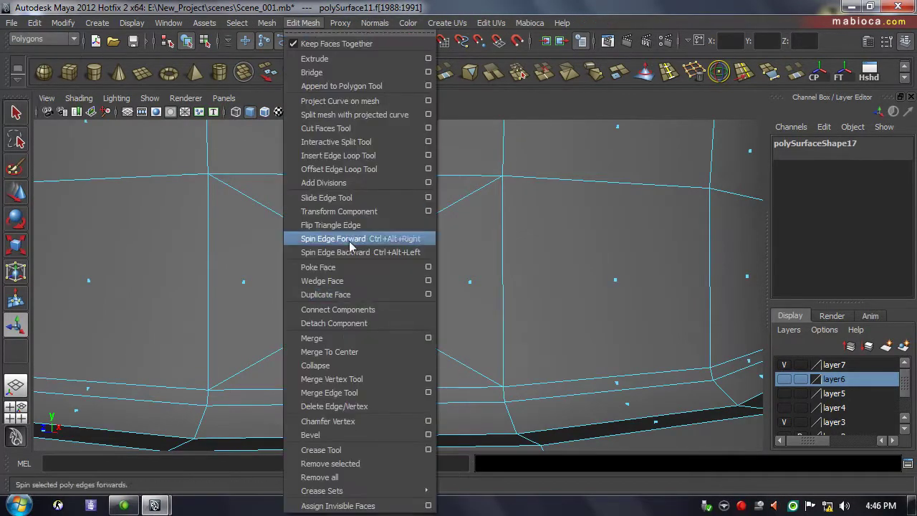
left_click(325, 295)
right_click_drag(415, 301, 344, 283, "alt")
left_click_drag(344, 282, 368, 278, "alt")
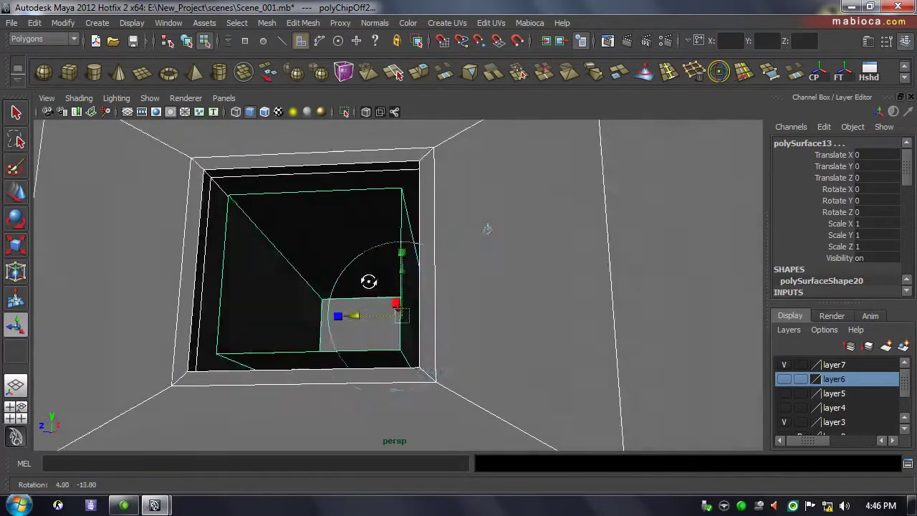
right_click_drag(368, 279, 367, 341, "alt")
Select the edge at the end of the duplicated piece.
right_click_drag(348, 239, 333, 205)
key("space")
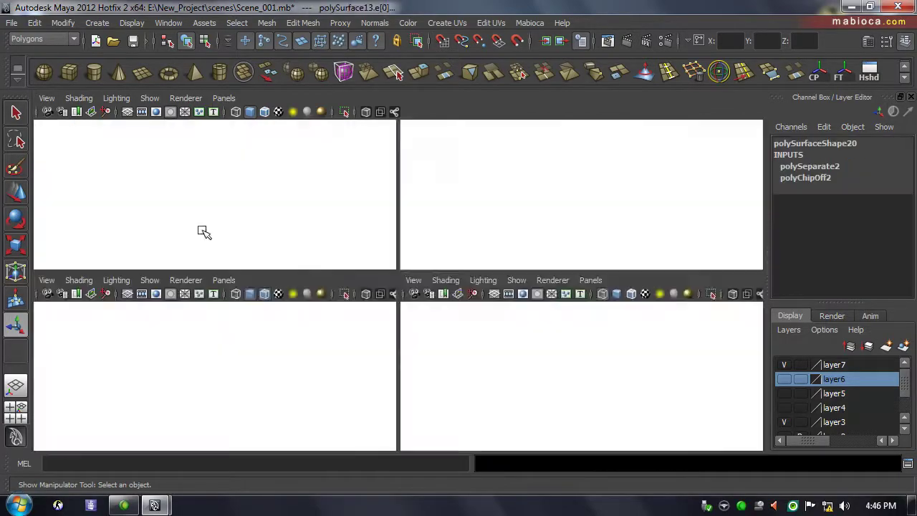
key("space")
key("w")
scroll(420, 321, "down", 3)
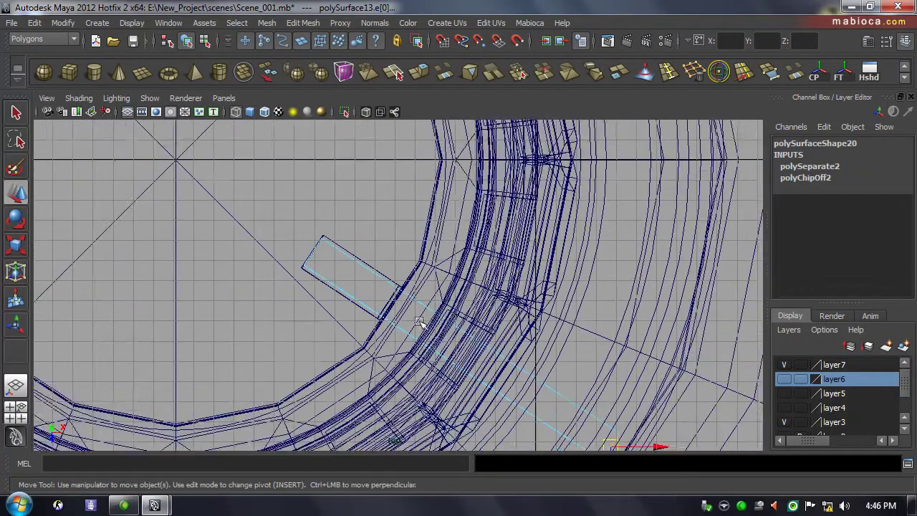
key("space")
key("space")
mouse_move(520, 293)
left_mouse_down("alt")
mouse_move(354, 282)
mouse_move(528, 310)
mouse_move(485, 338)
mouse_move(594, 327)
left_mouse_up("alt")
left_click(473, 347)
Extrude the end edge out into a long bar ending in a square plate.
key("space")
key("space")
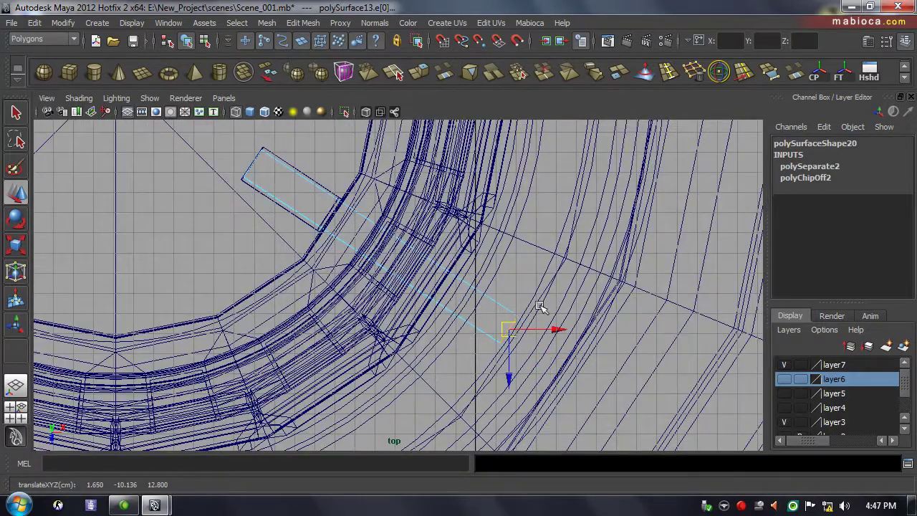
key("space")
key("space")
key("t")
mouse_move(565, 342)
left_mouse_down("alt")
mouse_move(505, 350)
mouse_move(442, 321)
left_mouse_up("alt")
middle_click_drag(442, 322, 387, 306, "alt")
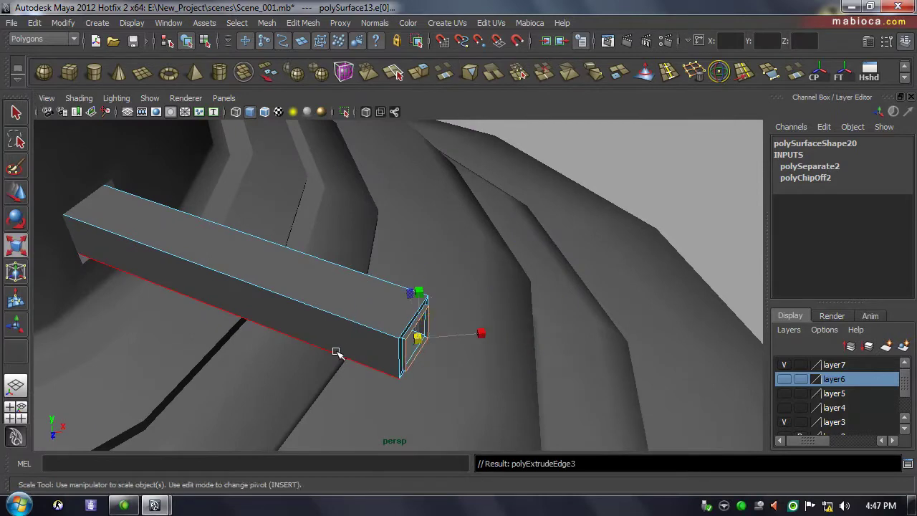
key("ctrl+e")
mouse_move(329, 188)
left_mouse_down("alt")
mouse_move(511, 323)
mouse_move(375, 348)
mouse_move(240, 313)
left_mouse_up("alt")
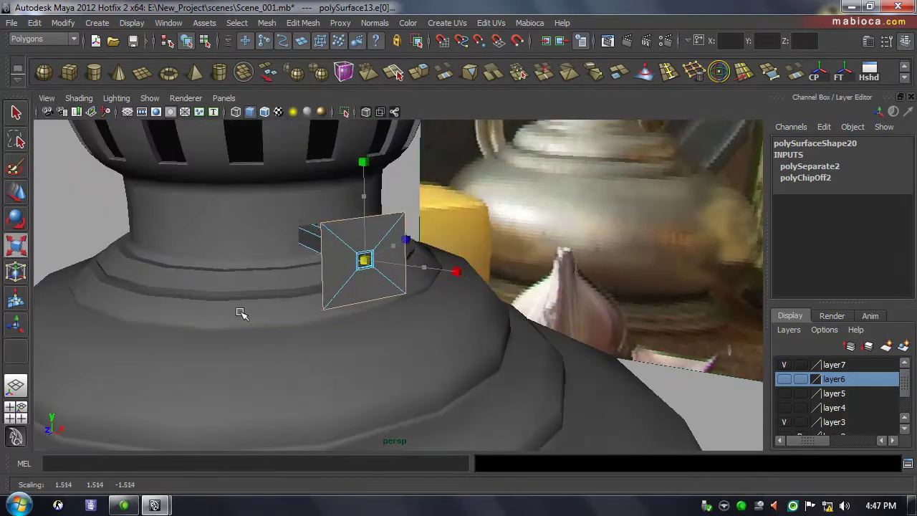
mouse_move(240, 313)
right_mouse_down("alt")
mouse_move(469, 371)
mouse_move(466, 272)
right_mouse_up("alt")
Extrude the plate's edges again, scale them, and select the vertices to merge.
key("ctrl+e")
mouse_move(467, 272)
left_mouse_down("alt")
mouse_move(487, 143)
mouse_move(505, 323)
left_mouse_up("alt")
key("r")
left_click_drag(466, 215, 528, 344, "alt")
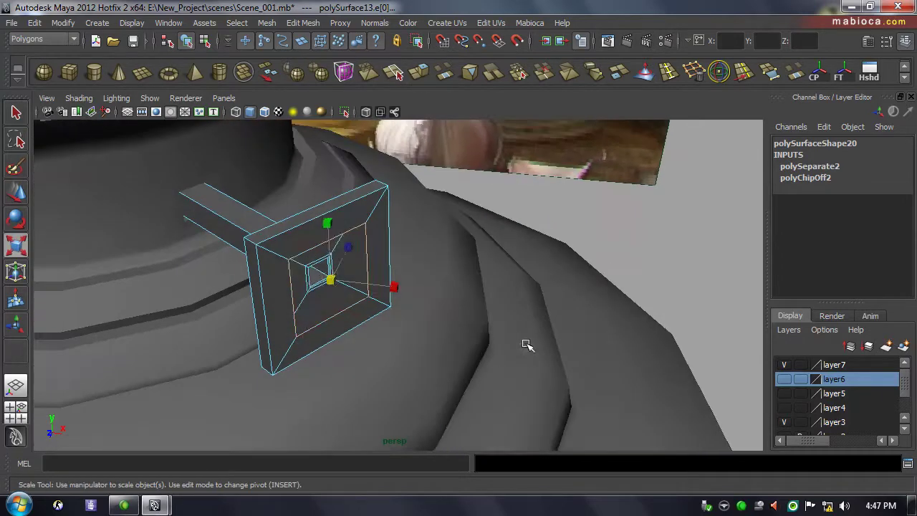
right_click_drag(528, 344, 485, 328, "alt")
left_click_drag(485, 328, 296, 179, "alt")
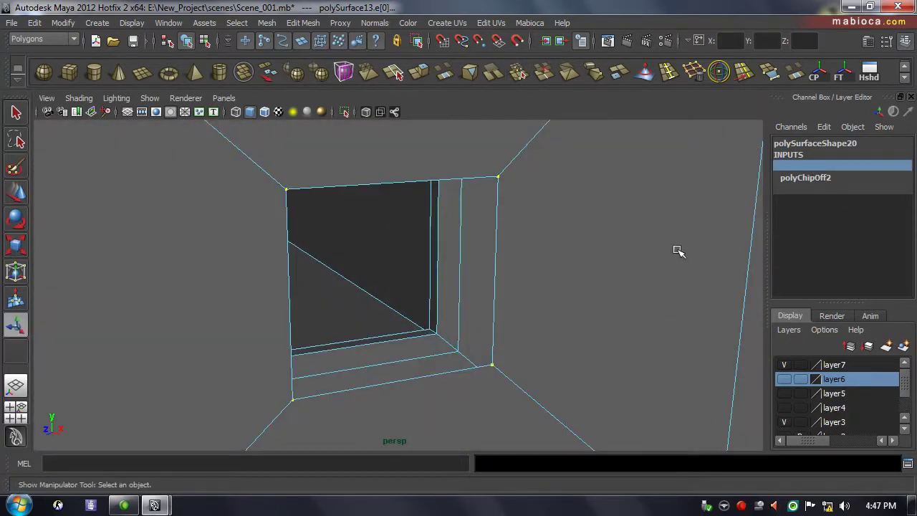
mouse_move(678, 251)
right_mouse_down("shift")
mouse_move(514, 289)
mouse_move(573, 219)
mouse_move(578, 228)
right_mouse_up("shift")
Merge the selected vertices and reopen Scene_001.mb.
key("ctrl+a")
key("ctrl+a")
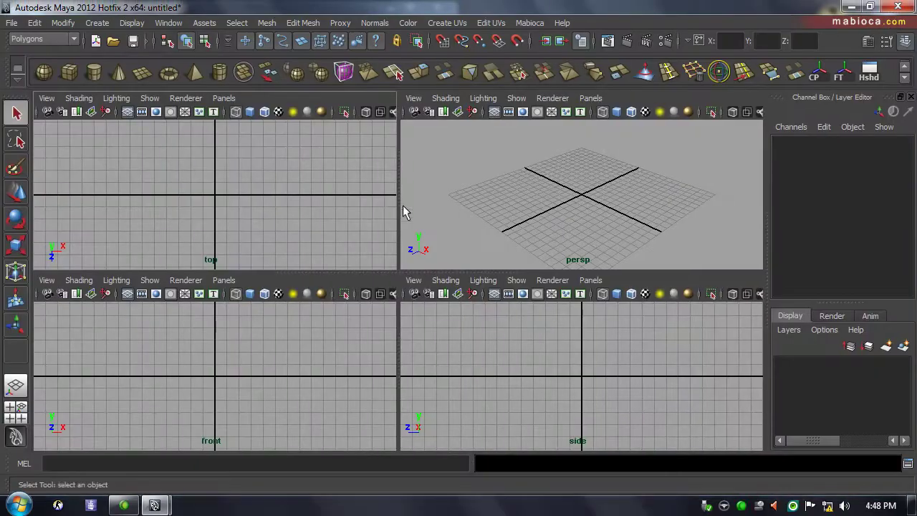
key("ctrl+o")
scroll(225, 337, "down", 4)
scroll(225, 337, "down", 1)
double_click(186, 303)
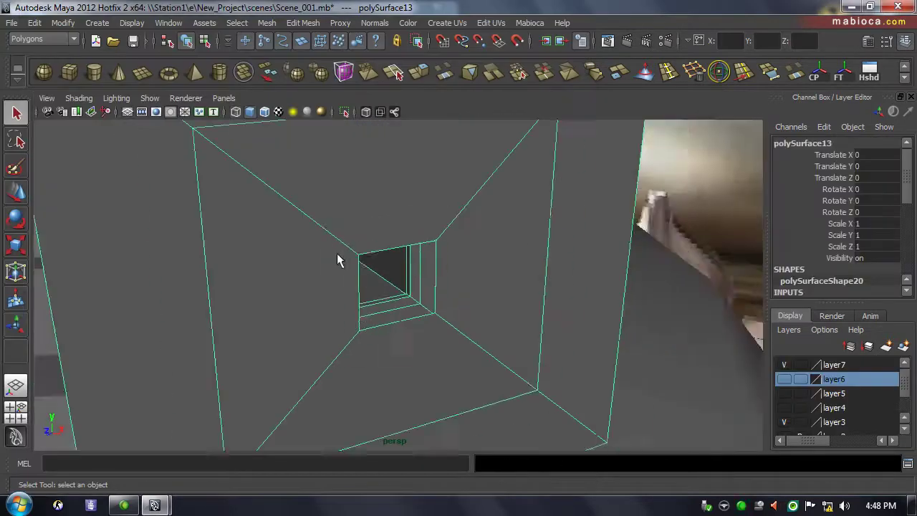
Select an edge of the opening on the reopened model, undoing a stray change.
left_click(404, 250)
right_click_drag(403, 250, 660, 152, "alt")
key("t")
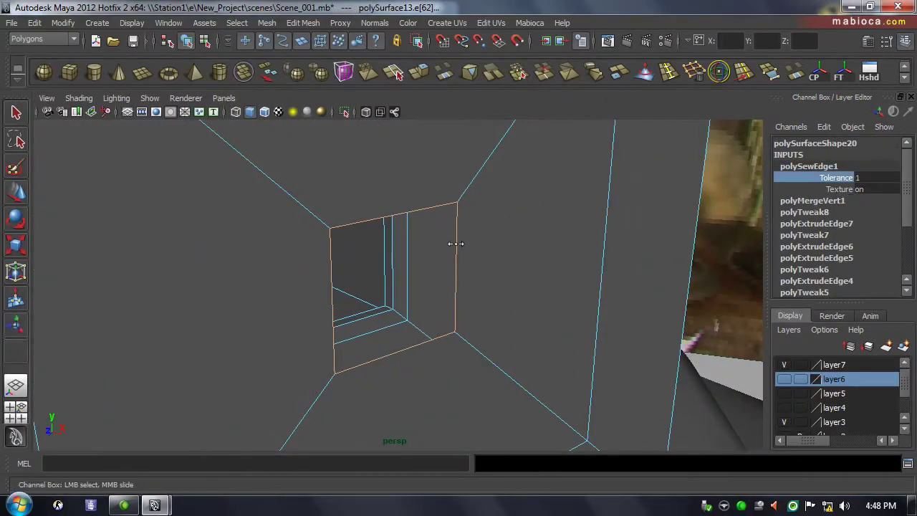
scroll(570, 225, "up", 5)
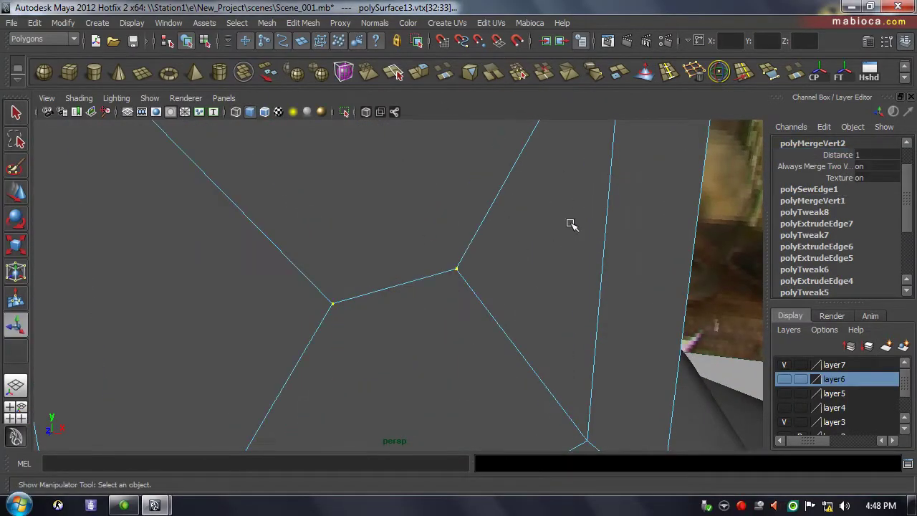
key("ctrl+z")
scroll(459, 283, "up", 5)
left_click(459, 283)
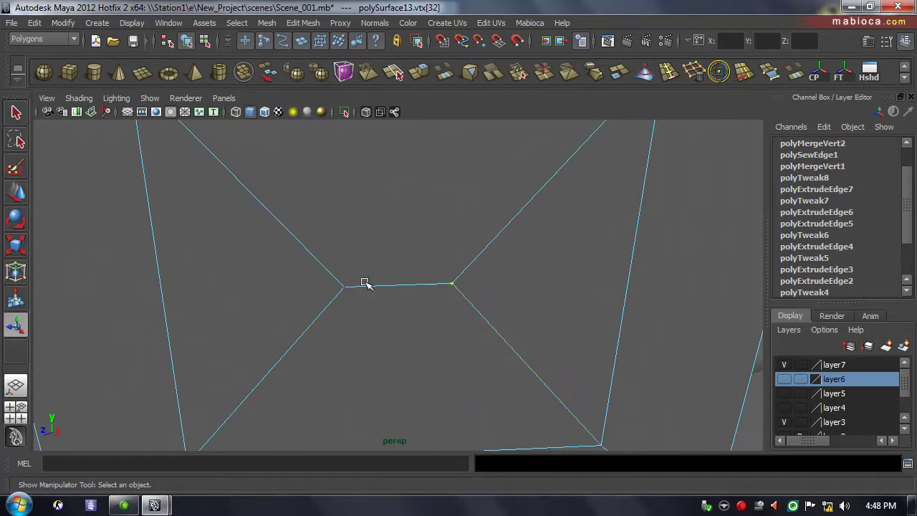
right_click_drag(365, 283, 522, 198)
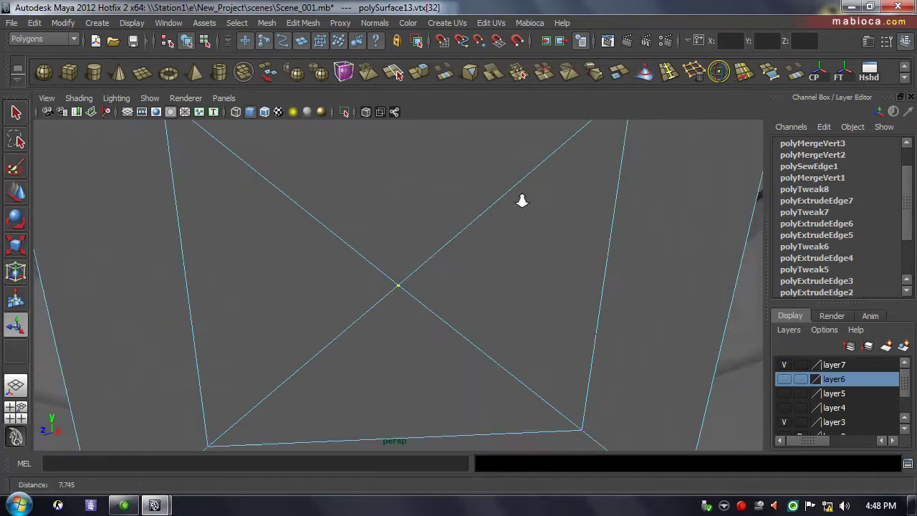
scroll(430, 208, "down", 8)
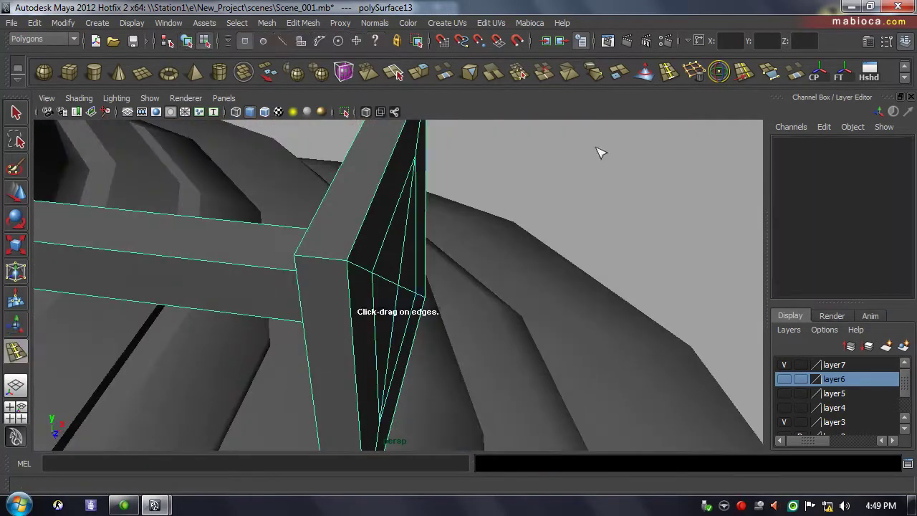
Add an edge loop across the stem and check it in wireframe and shaded display.
mouse_move(303, 259)
left_mouse_down("alt")
mouse_move(406, 260)
mouse_move(536, 327)
left_mouse_up("alt")
left_click(451, 362)
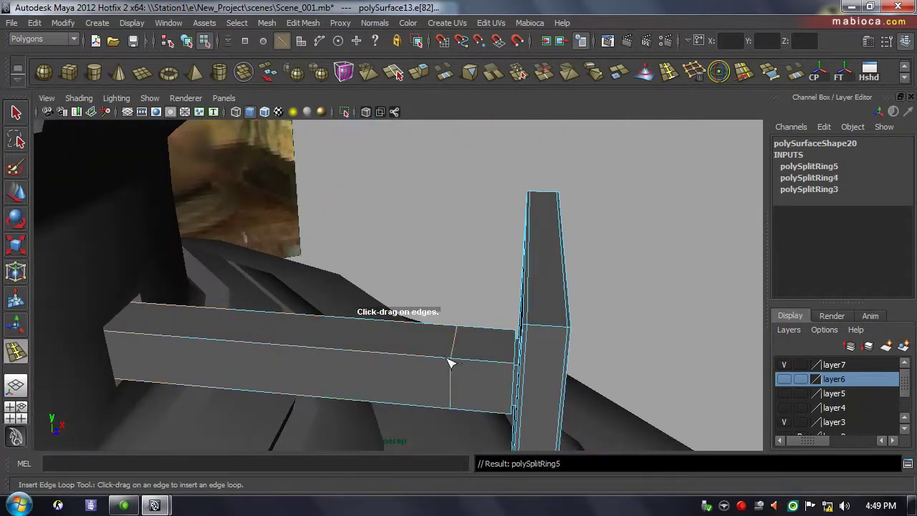
mouse_move(488, 262)
left_mouse_down("alt")
mouse_move(229, 285)
mouse_move(109, 339)
left_mouse_up("alt")
key("4")
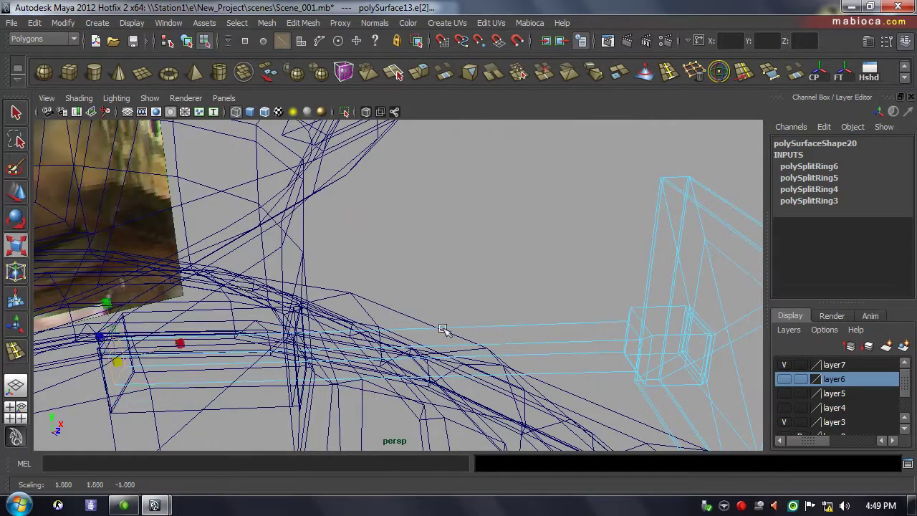
key("5")
mouse_move(443, 328)
left_mouse_down("alt")
mouse_move(423, 287)
mouse_move(528, 311)
mouse_move(511, 266)
mouse_move(615, 177)
left_mouse_up("alt")
key("F8")
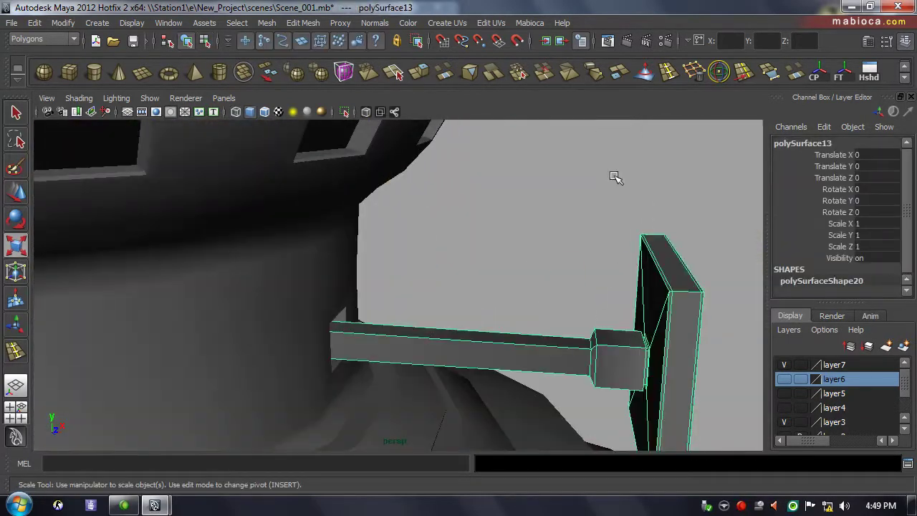
key("y")
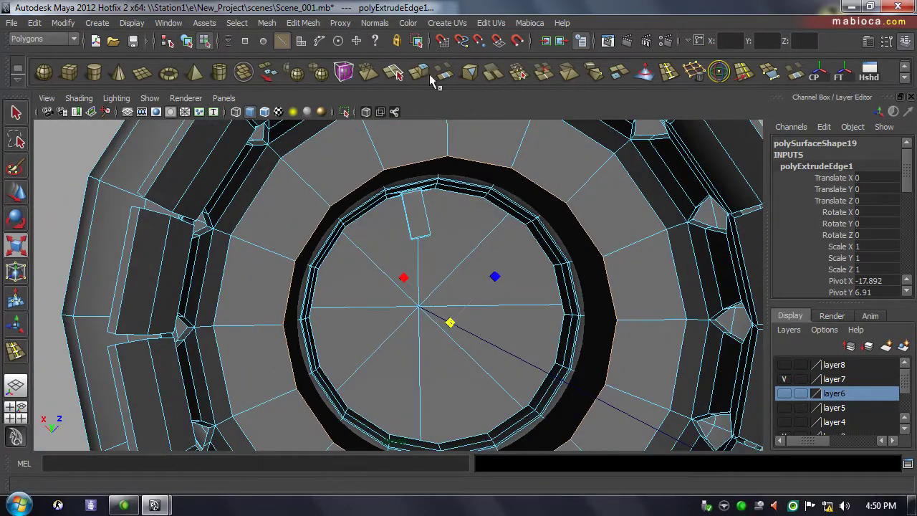
Insert an edge loop ring on the burner's inner floor.
scroll(433, 340, "up", 3)
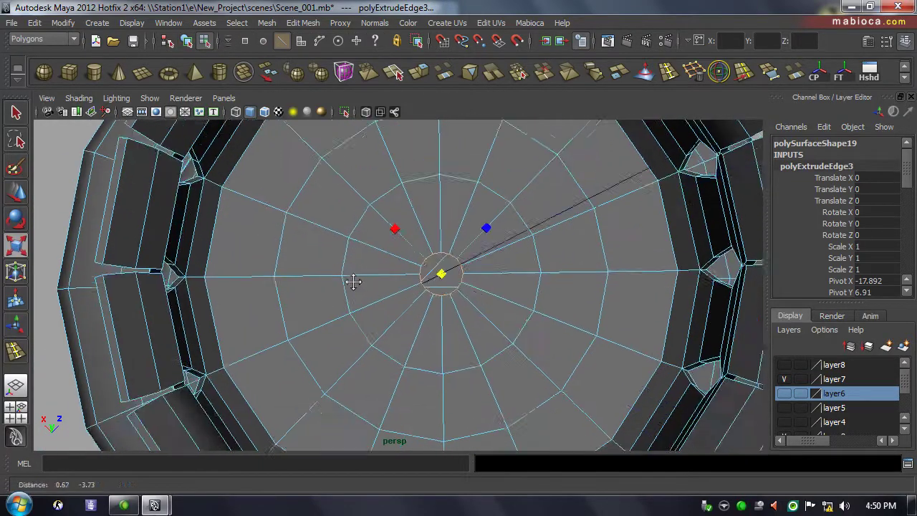
scroll(352, 280, "up", 3)
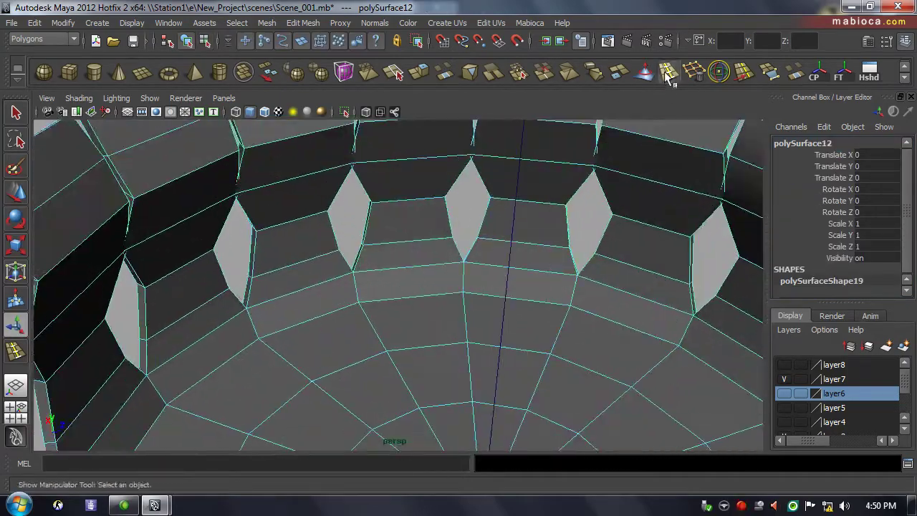
left_click(666, 76)
left_click(260, 339)
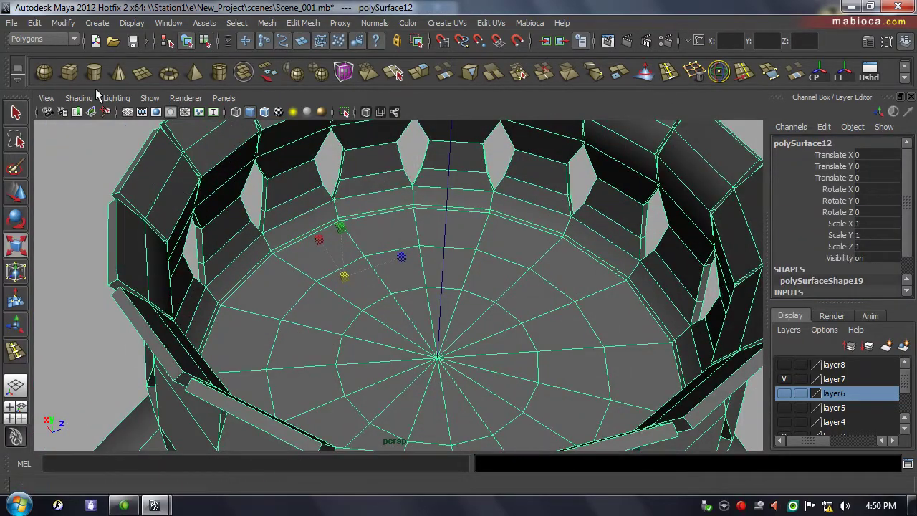
Frame the new shape inside the ring and scale the sphere up to about 29.9.
key("space")
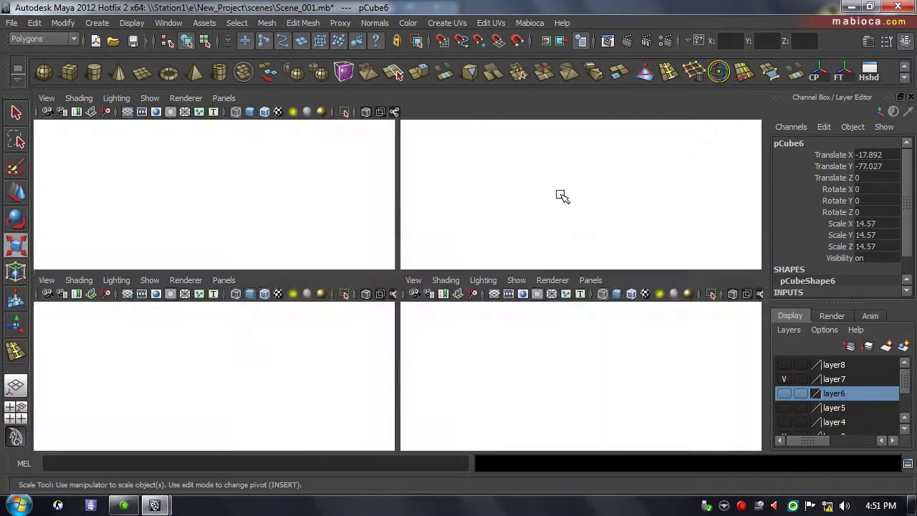
key("space")
key("f")
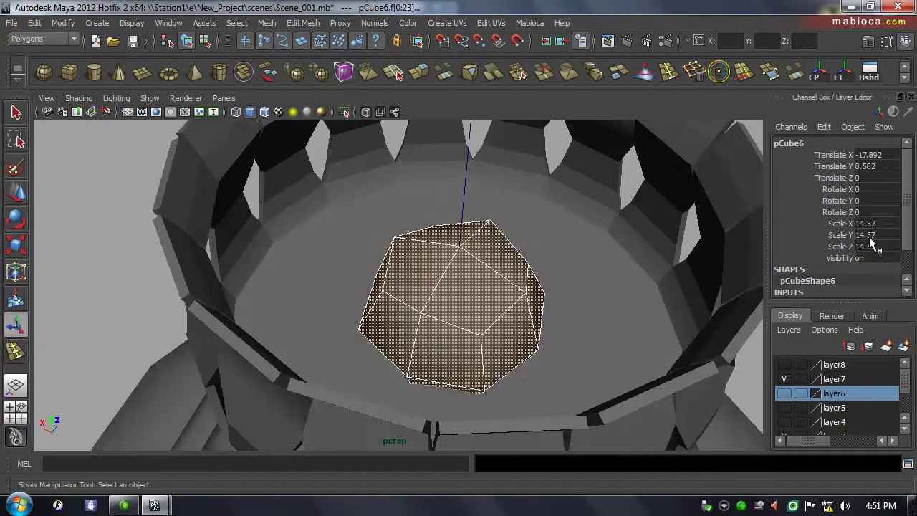
scroll(849, 288, "down", 3)
left_click_drag(544, 286, 477, 287, "alt")
key("space")
scroll(382, 262, "down", 3)
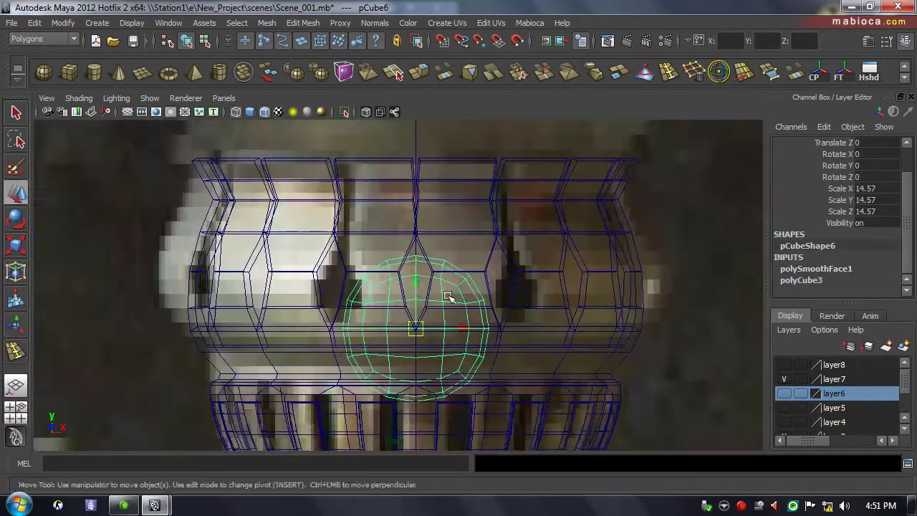
key("r")
mouse_move(217, 323)
middle_mouse_down()
mouse_move(260, 386)
mouse_move(415, 340)
middle_mouse_up()
key("w")
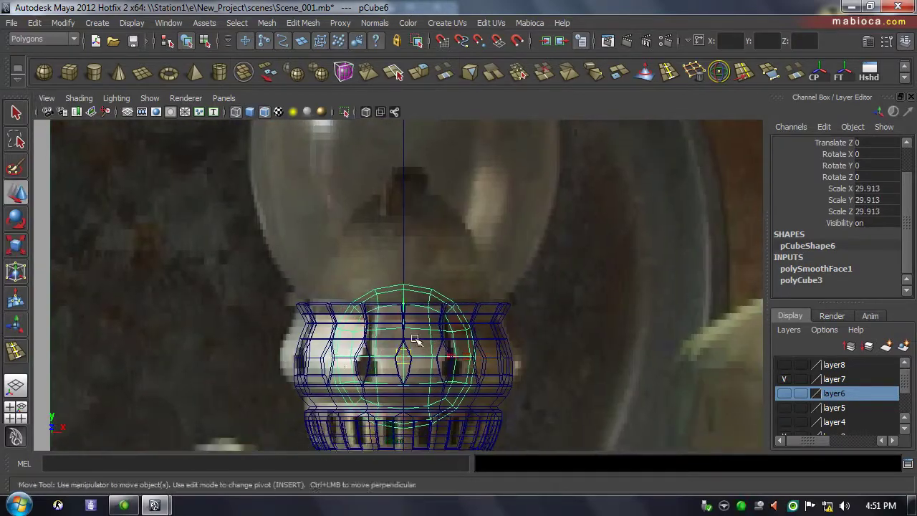
Adjust a group of the sphere's vertices and reposition the sphere to sit in the ring.
key("space")
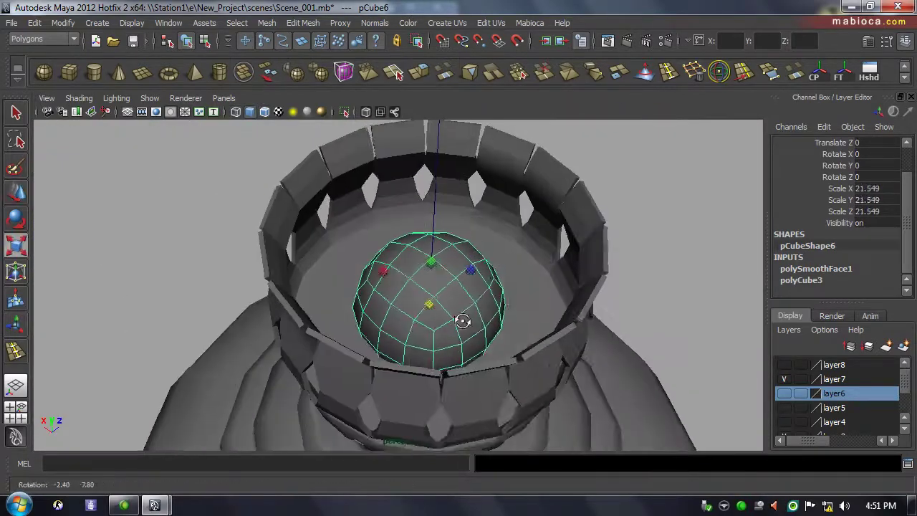
key("space")
key("F8")
left_click_drag(547, 387, 242, 310)
key("space")
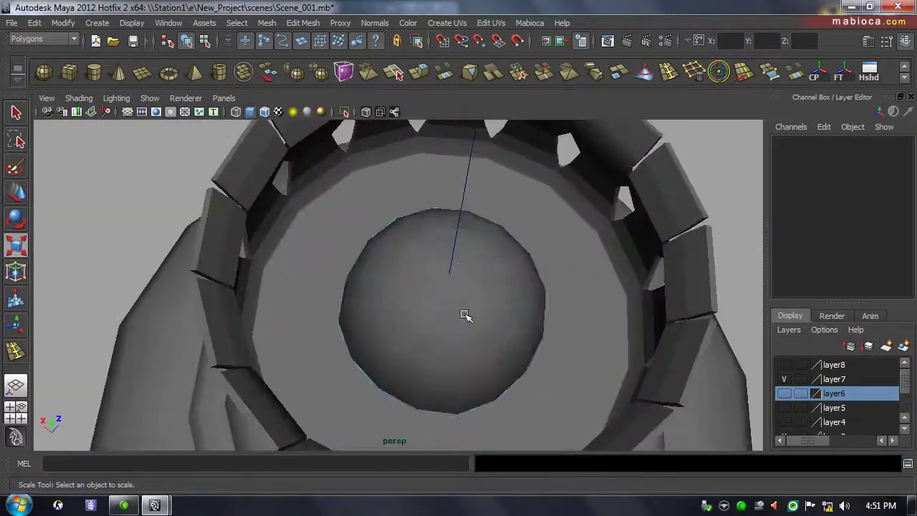
key("F8")
left_click_drag(548, 265, 362, 208, "alt")
right_click_drag(362, 207, 429, 301, "alt")
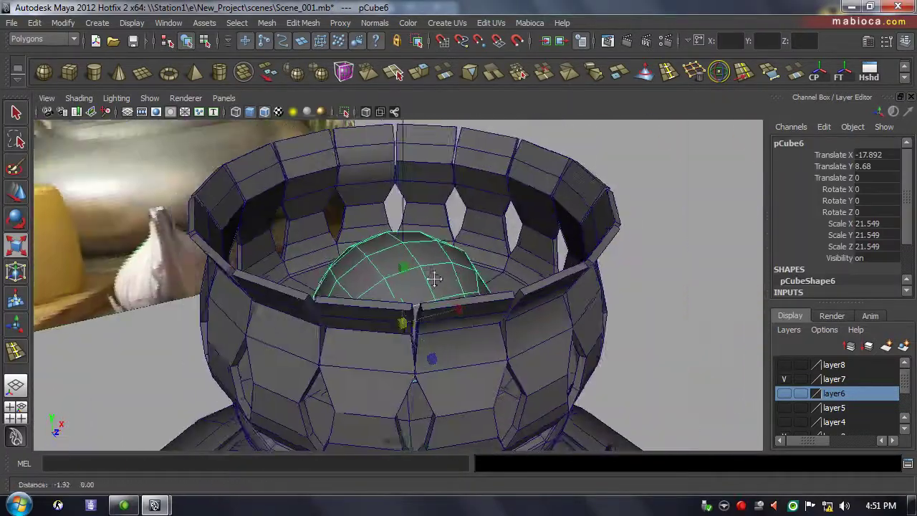
key("w")
mouse_move(428, 371)
left_mouse_down()
mouse_move(432, 342)
mouse_move(433, 357)
left_mouse_up()
mouse_move(433, 357)
left_mouse_down("alt")
mouse_move(426, 318)
mouse_move(445, 323)
mouse_move(352, 287)
mouse_move(362, 283)
mouse_move(403, 348)
mouse_move(123, 292)
left_mouse_up("alt")
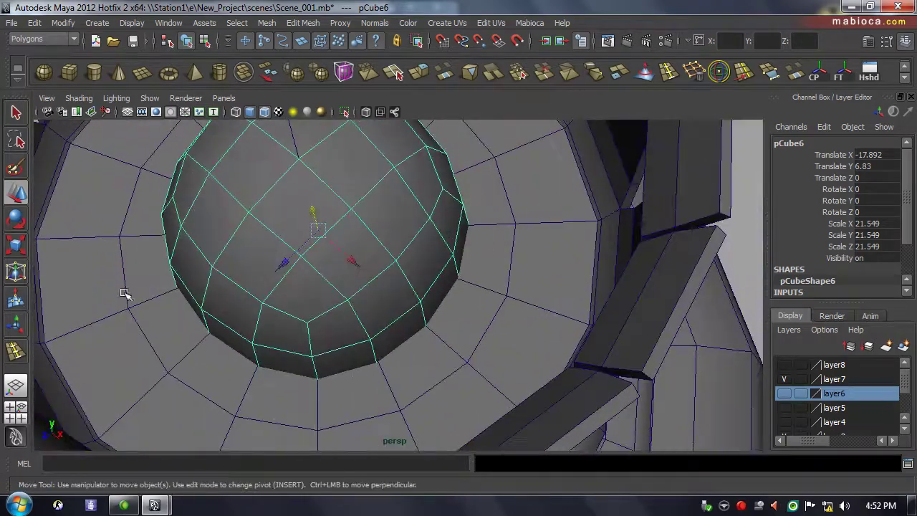
Add an edge ring split to the sphere.
left_click_drag(364, 393, 320, 352, "alt")
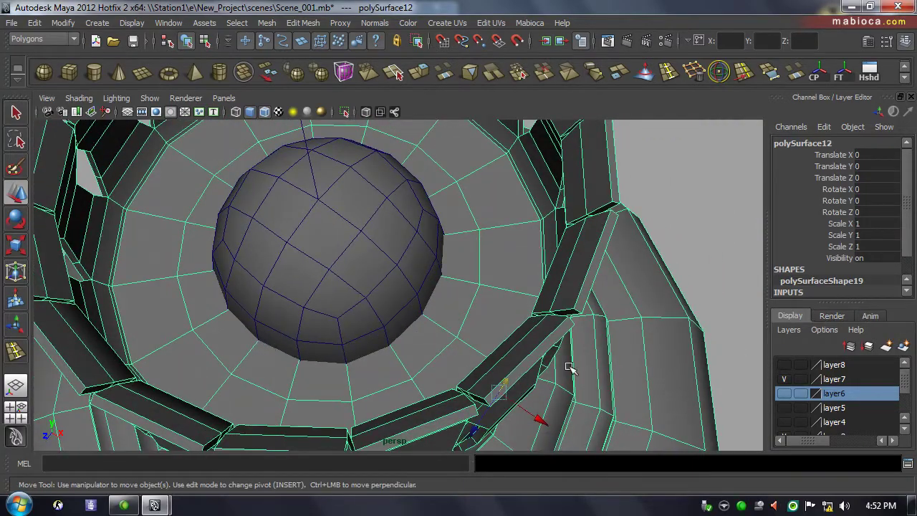
mouse_move(569, 367)
left_mouse_down("alt")
mouse_move(545, 351)
mouse_move(722, 368)
left_mouse_up("alt")
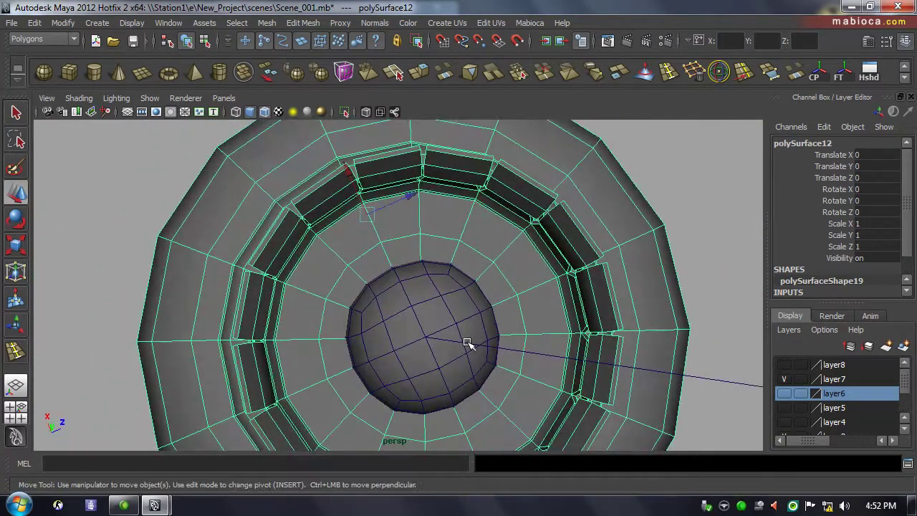
left_click_drag(462, 340, 301, 319, "alt")
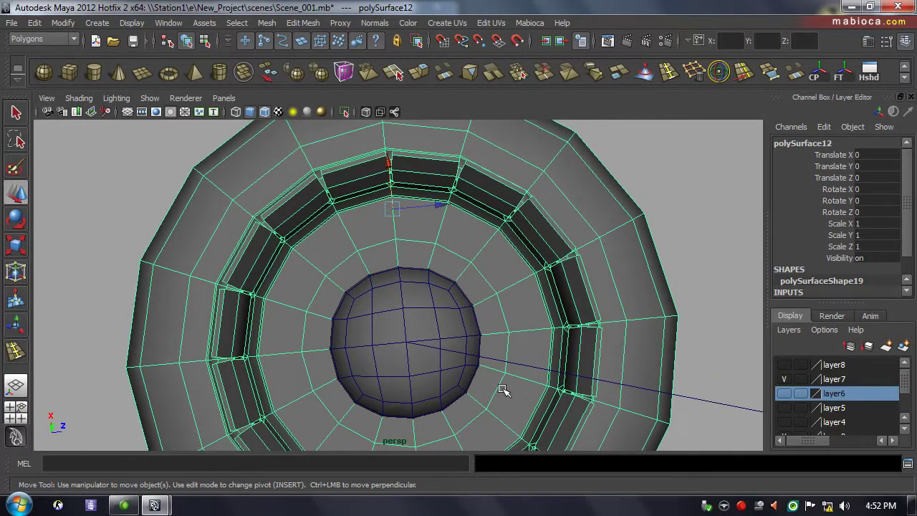
mouse_move(406, 255)
left_mouse_down("alt")
mouse_move(558, 332)
mouse_move(440, 338)
left_mouse_up("alt")
left_click(440, 338)
key("r")
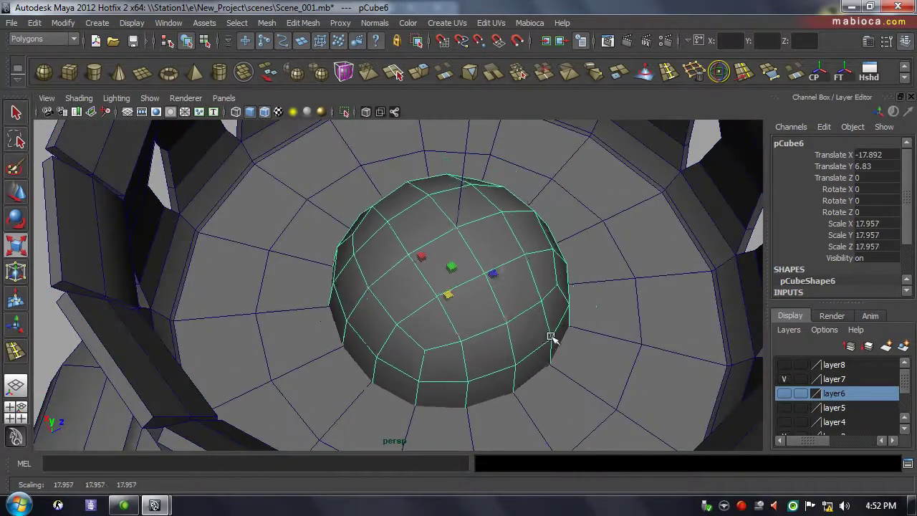
left_click(666, 75)
Select the ring of faces near the sphere's pole, then the floor mesh's vertices.
mouse_move(323, 365)
left_mouse_down("alt")
mouse_move(493, 338)
mouse_move(389, 358)
mouse_move(446, 339)
mouse_move(472, 288)
mouse_move(537, 338)
mouse_move(415, 299)
mouse_move(522, 351)
left_mouse_up("alt")
key("q")
key("4")
key("5")
right_click_drag(523, 352, 314, 312, "alt")
key("F8")
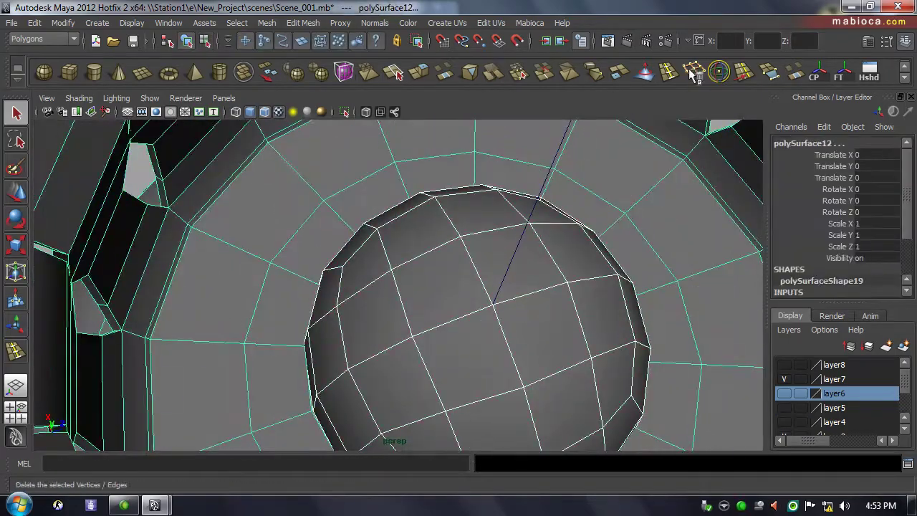
right_click_drag(375, 313, 379, 256, "alt")
scroll(378, 256, "down", 2)
key("F9")
Set the vertex merge distance to 0.31.
key("space")
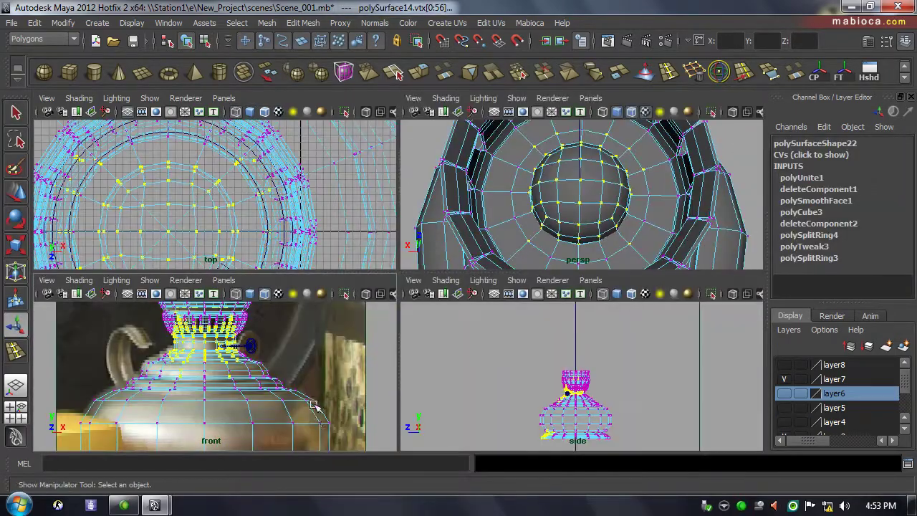
key("space")
key("space")
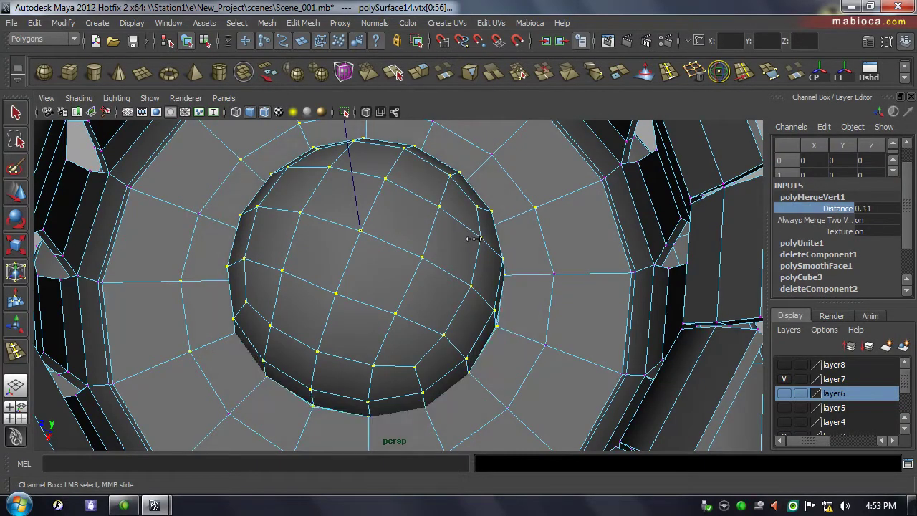
mouse_move(473, 238)
middle_mouse_down()
mouse_move(568, 210)
mouse_move(542, 187)
middle_mouse_up()
key("t")
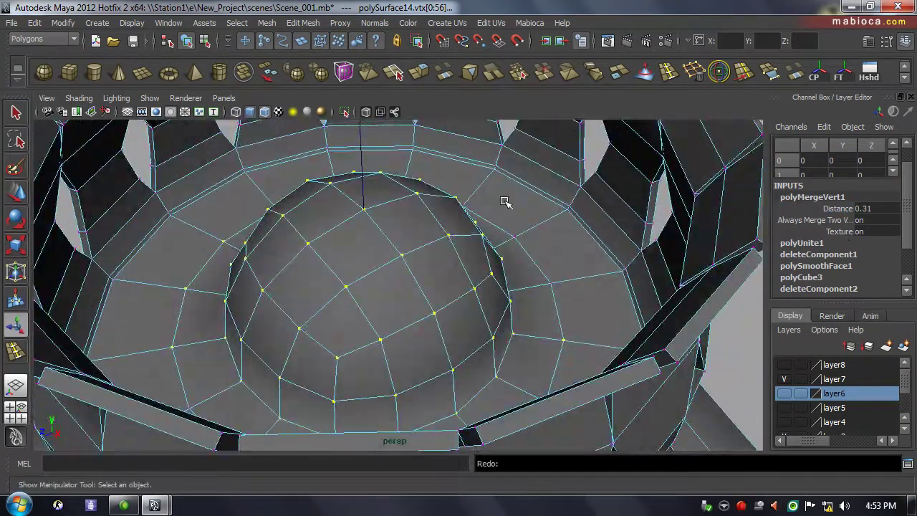
Insert an edge loop around the floor.
key("F8")
scroll(395, 210, "up", 3)
scroll(394, 211, "up", 3)
mouse_move(548, 335)
left_mouse_down()
mouse_move(508, 349)
mouse_move(396, 324)
left_mouse_up()
Insert three more edge loops on the floor beside its edges.
left_click(387, 319)
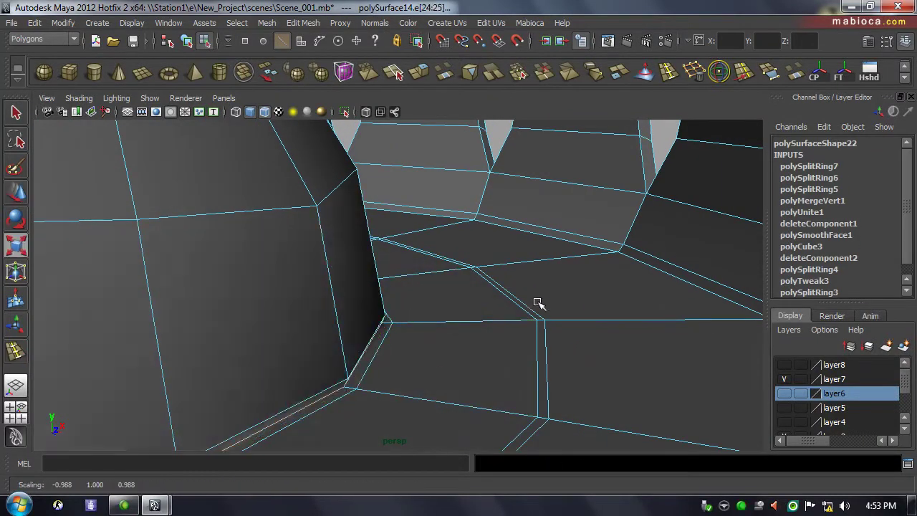
mouse_move(538, 303)
left_mouse_down("alt")
mouse_move(631, 313)
mouse_move(522, 245)
left_mouse_up("alt")
left_click(482, 318)
key("r")
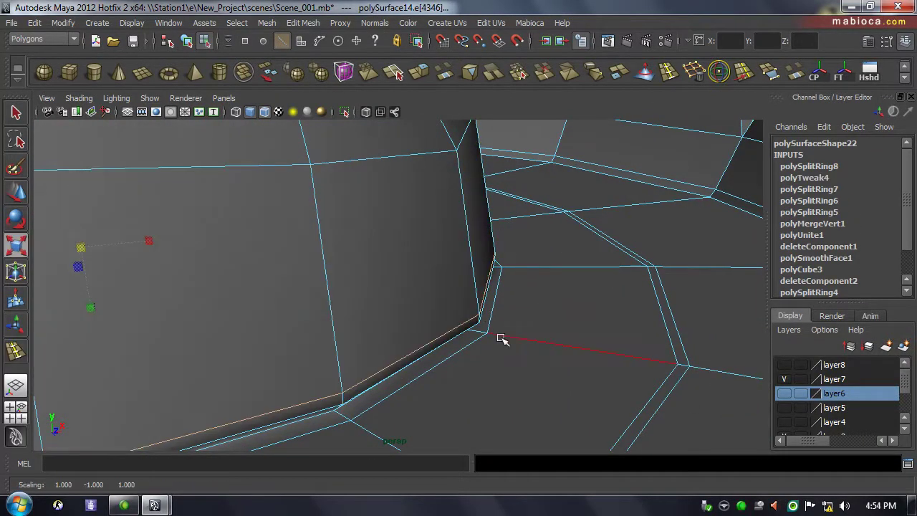
mouse_move(497, 332)
left_mouse_down("alt")
mouse_move(546, 308)
mouse_move(535, 275)
left_mouse_up("alt")
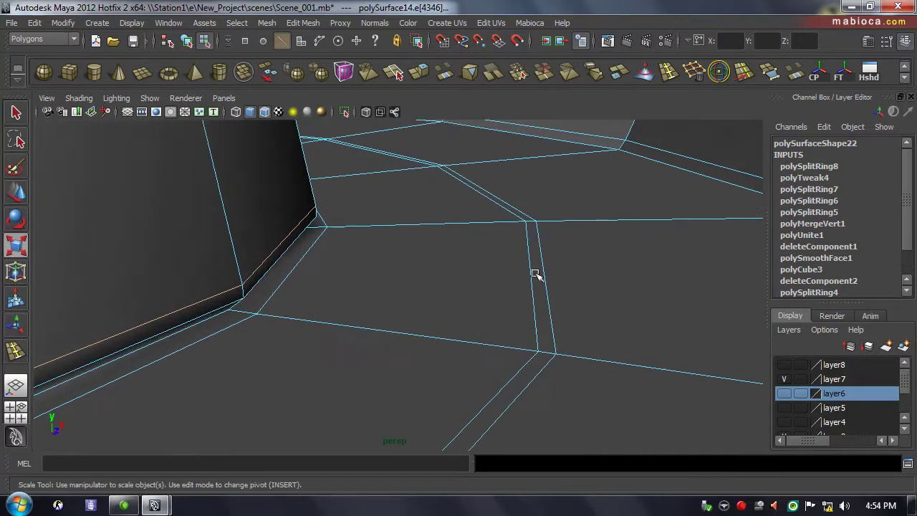
left_click(551, 354)
Extrude the thin face loop along the new edges and add another edge loop.
double_click(542, 331)
key("ctrl+e")
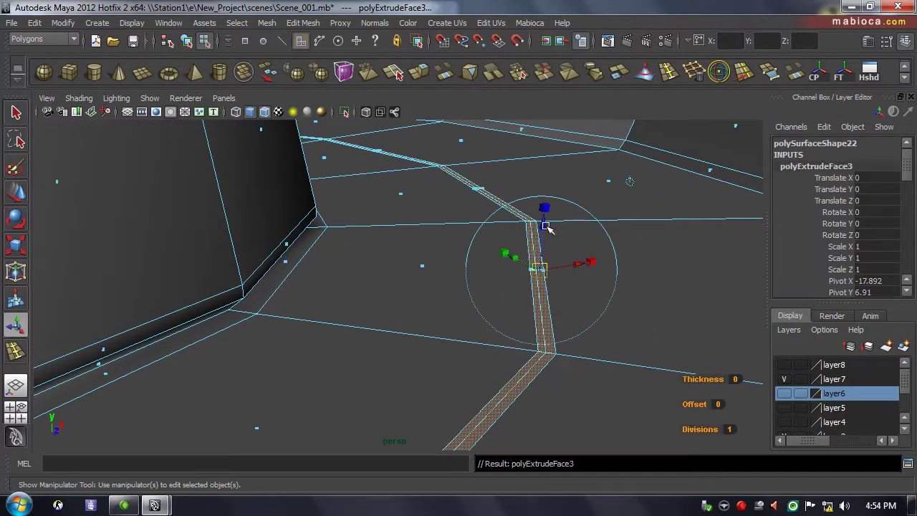
key("y")
left_click(530, 358)
Frame the mesh and select an edge on the dome.
key("F8")
key("w")
key("f")
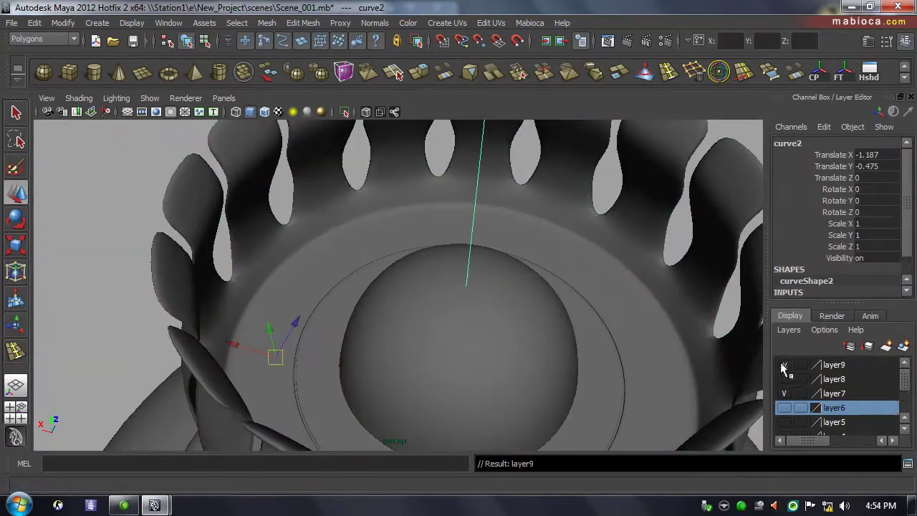
right_click_drag(460, 252, 465, 286)
left_click(328, 307)
mouse_move(327, 306)
left_mouse_down("alt")
mouse_move(418, 337)
mouse_move(184, 306)
left_mouse_up("alt")
mouse_move(328, 336)
left_mouse_down("alt")
mouse_move(318, 352)
mouse_move(434, 323)
left_mouse_up("alt")
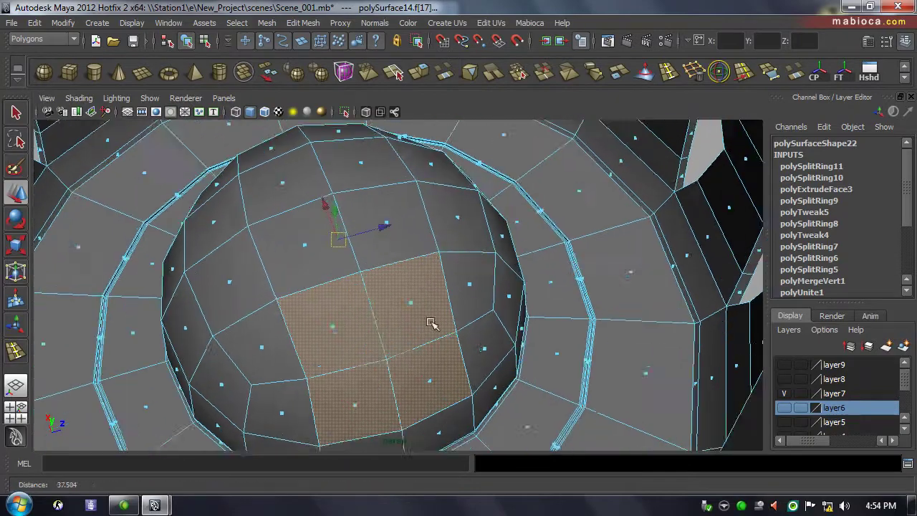
key("F8")
key("F10")
left_click(407, 308)
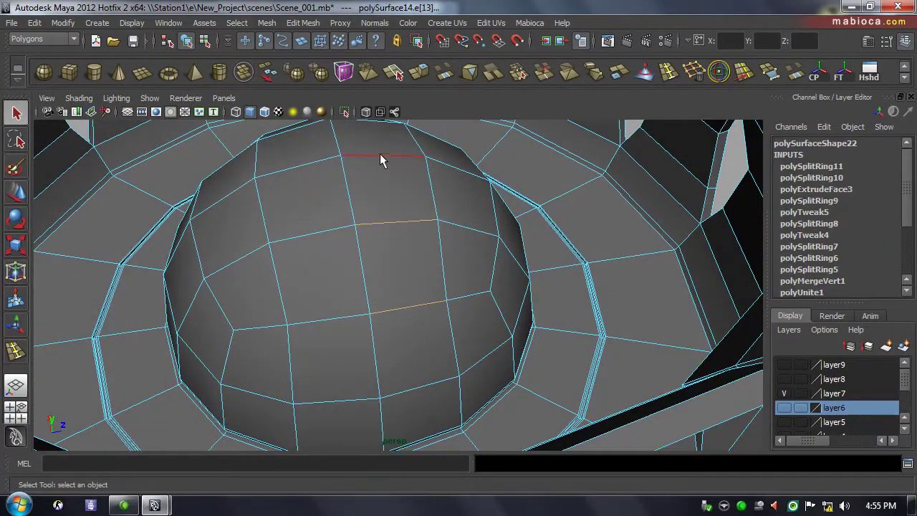
Connect the selected dome edges with new edges, then repeat the connection on the dome.
mouse_move(381, 159)
left_mouse_down("alt")
mouse_move(349, 266)
mouse_move(481, 212)
left_mouse_up("alt")
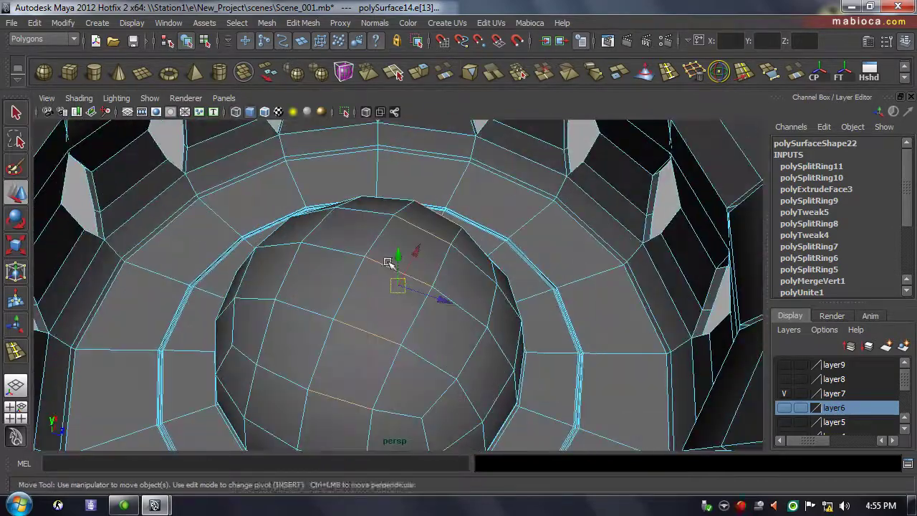
left_click(302, 22)
left_click(344, 303)
left_click_drag(423, 276, 398, 380, "alt")
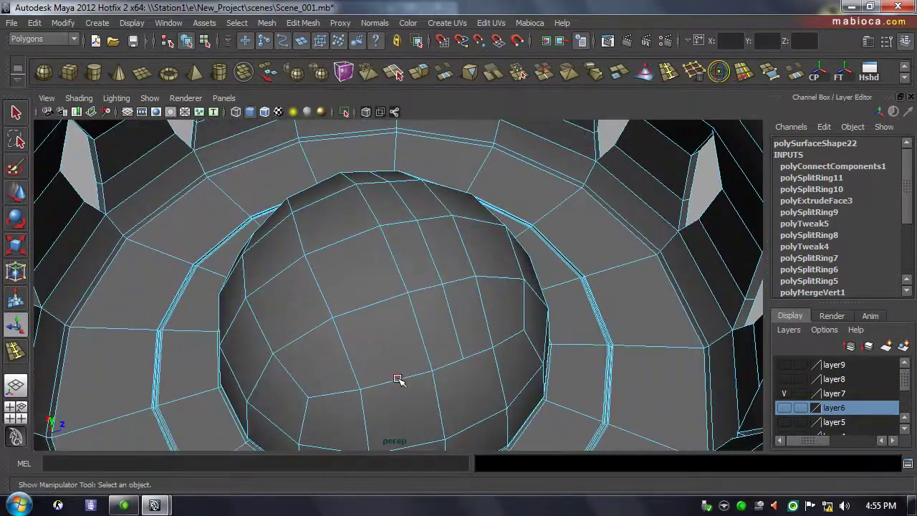
key("g")
mouse_move(316, 187)
left_mouse_down("alt")
mouse_move(430, 213)
mouse_move(429, 262)
left_mouse_up("alt")
right_click_drag(434, 276, 516, 231, "alt")
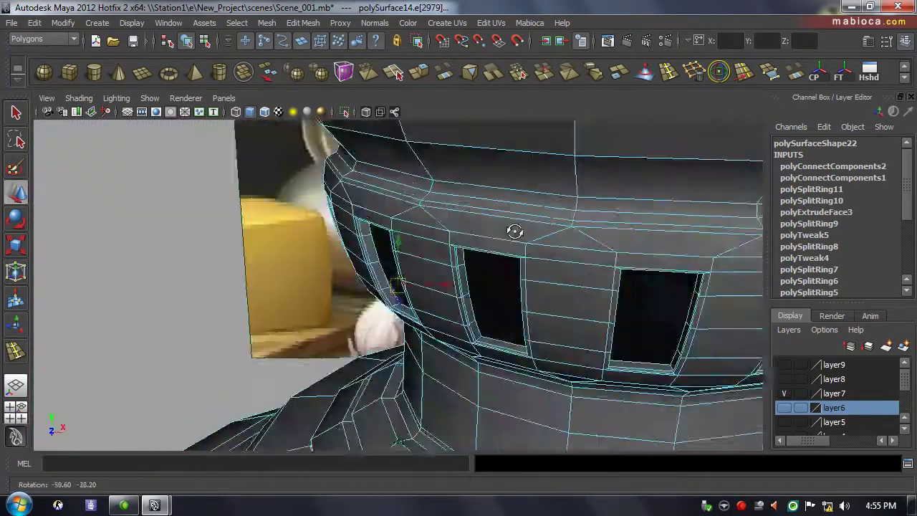
Cut a new edge loop across the dome's top ring and commit it.
key("w")
left_click_drag(516, 231, 549, 327, "alt")
right_click_drag(250, 251, 346, 260, "alt")
key("alt+a")
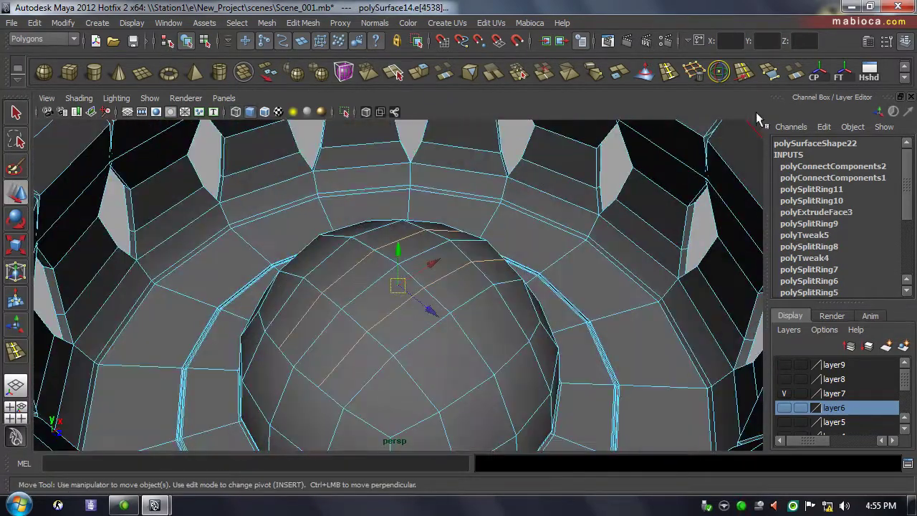
mouse_move(346, 260)
left_mouse_down("alt")
mouse_move(548, 262)
mouse_move(661, 292)
left_mouse_up("alt")
key("y")
left_click(479, 250)
left_click(498, 206)
key("Return")
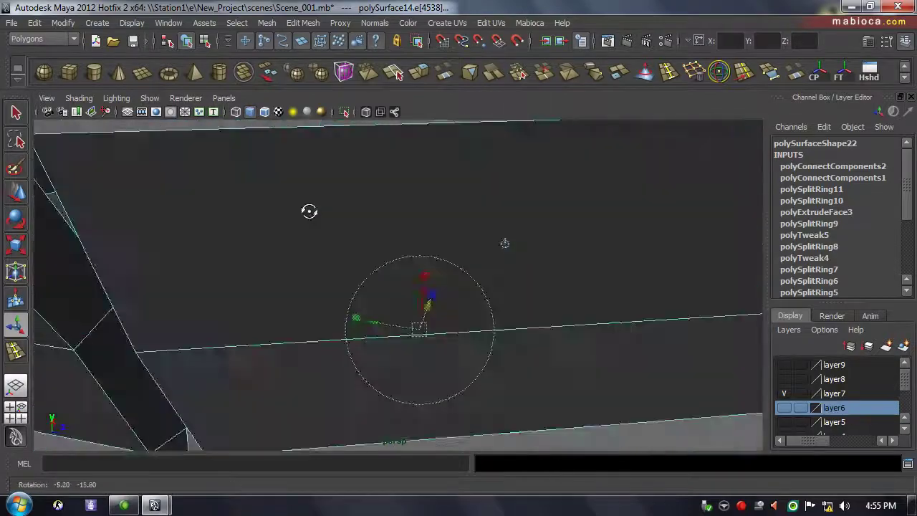
Orbit and zoom in on the dome top to inspect the new loop.
mouse_move(307, 209)
left_mouse_down("alt")
mouse_move(370, 179)
mouse_move(356, 301)
left_mouse_up("alt")
right_click_drag(356, 301, 304, 262, "alt")
mouse_move(304, 262)
left_mouse_down("alt")
mouse_move(430, 283)
mouse_move(678, 164)
left_mouse_up("alt")
left_click_drag(527, 179, 527, 224, "alt")
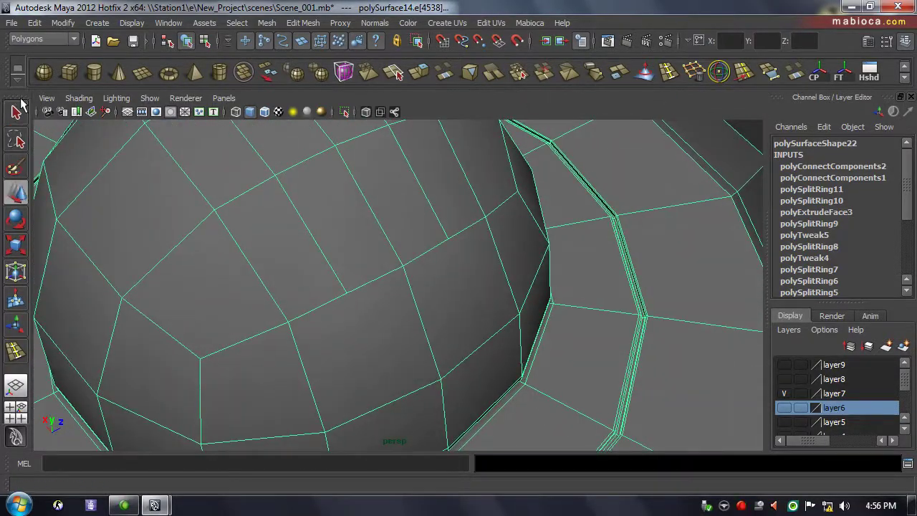
left_click(34, 22)
Open the Split Polygon Tool settings and cut a first split edge into a dome face.
mouse_move(204, 174)
right_mouse_down("alt")
mouse_move(151, 248)
mouse_move(375, 242)
mouse_move(450, 150)
right_mouse_up("alt")
double_click(406, 72)
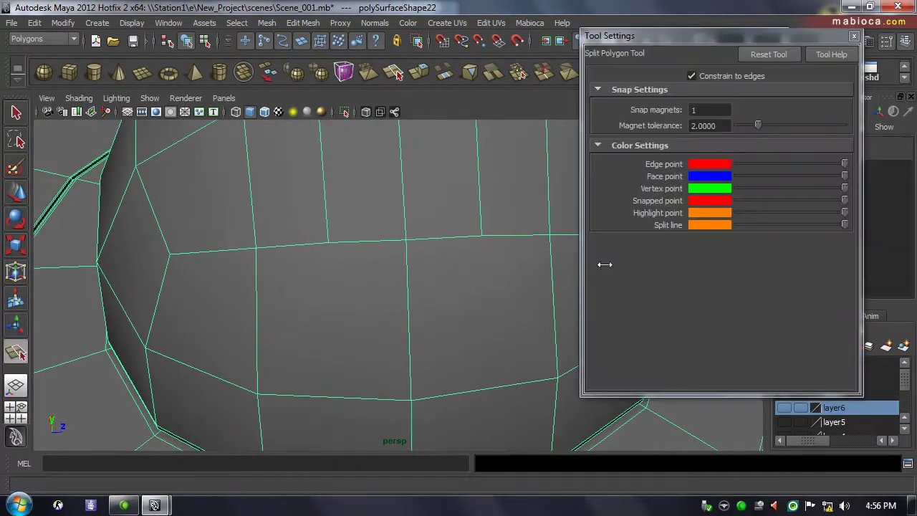
left_click(692, 76)
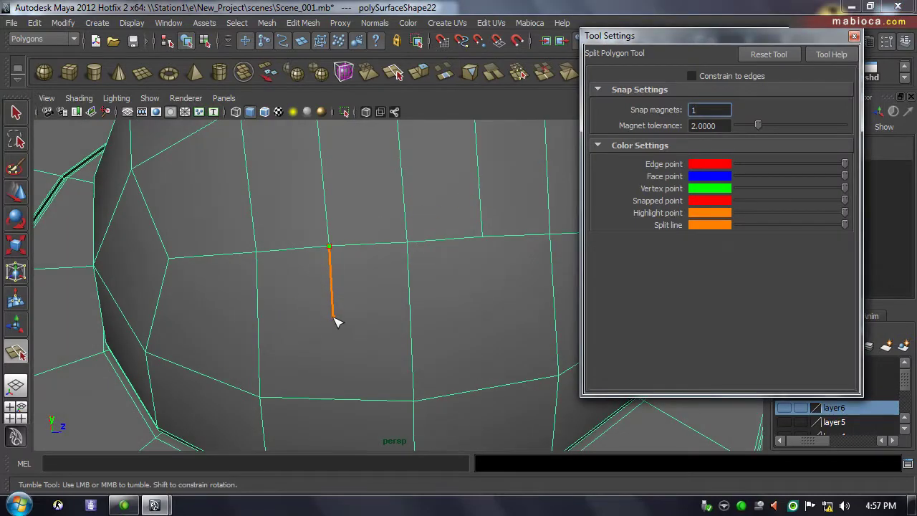
left_click(334, 319)
left_click(691, 75)
left_click(272, 395)
key("Return")
Add an edge-to-edge split on the dome, then move the new split vertices into shape.
middle_click_drag(457, 282, 435, 266, "alt")
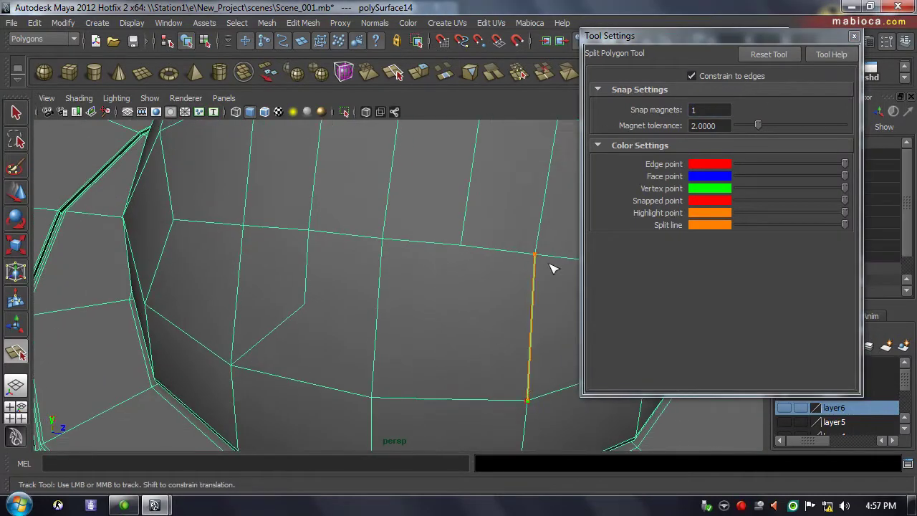
left_click(454, 317)
left_click(462, 251)
key("Return")
left_click_drag(462, 250, 700, 124, "alt")
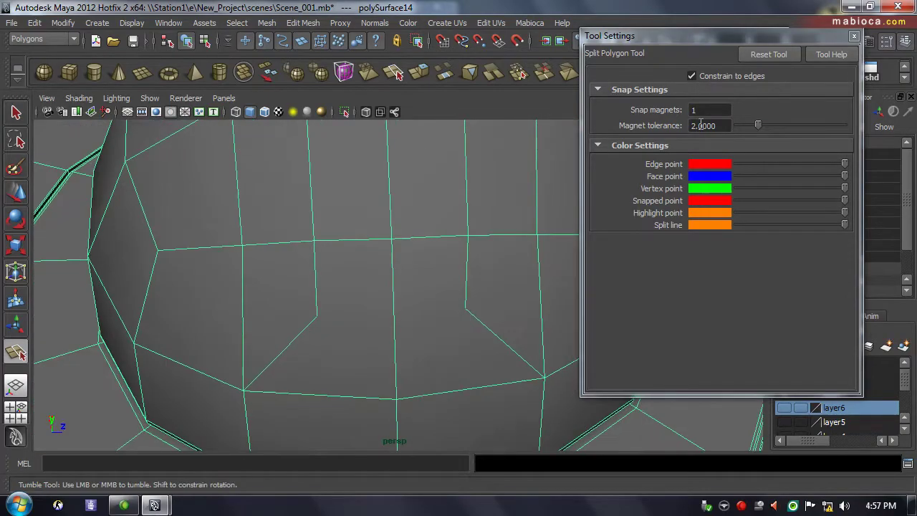
mouse_move(462, 322)
left_mouse_down("alt")
mouse_move(463, 352)
mouse_move(306, 272)
left_mouse_up("alt")
key("w")
left_click_drag(396, 328, 404, 236, "alt")
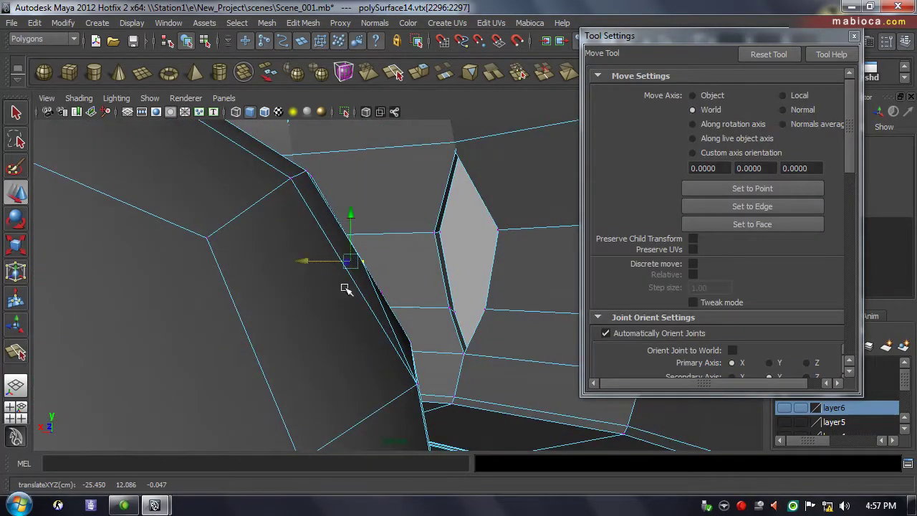
mouse_move(346, 288)
left_mouse_down("alt")
mouse_move(88, 327)
mouse_move(497, 344)
mouse_move(382, 341)
mouse_move(547, 272)
mouse_move(156, 368)
mouse_move(51, 357)
left_mouse_up("alt")
left_click(393, 344)
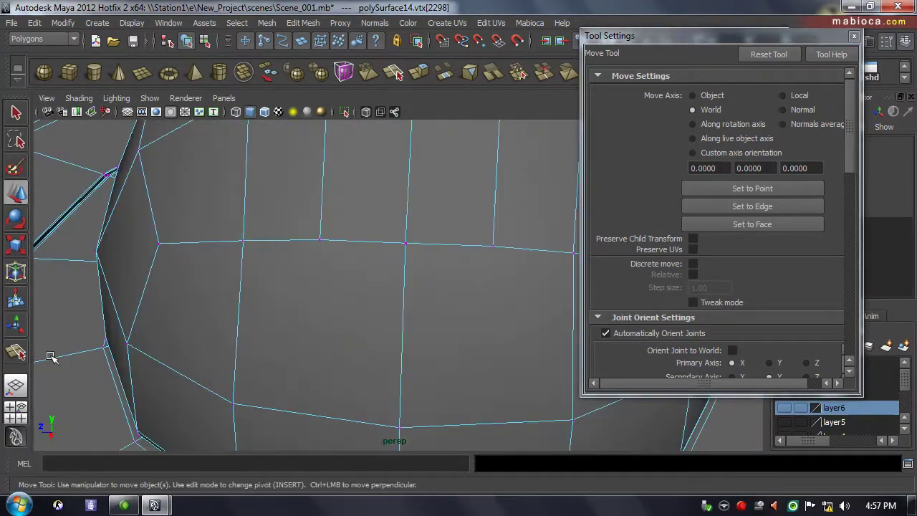
Split another dome face from an edge through the face interior to the lower edge.
left_click(16, 351)
left_click(319, 240)
left_click(314, 333)
left_click(233, 404)
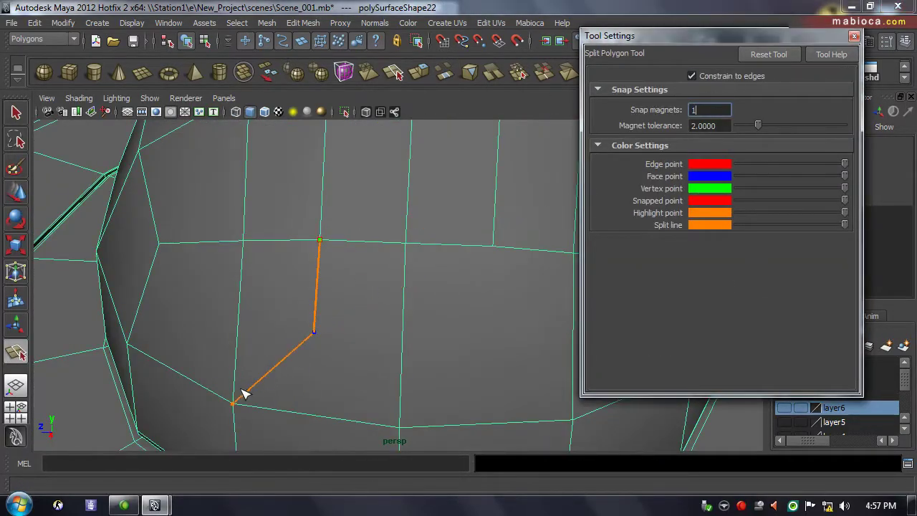
key("Return")
Add one more split ending inside the face and move the new vertices into the petal point.
left_click(751, 78)
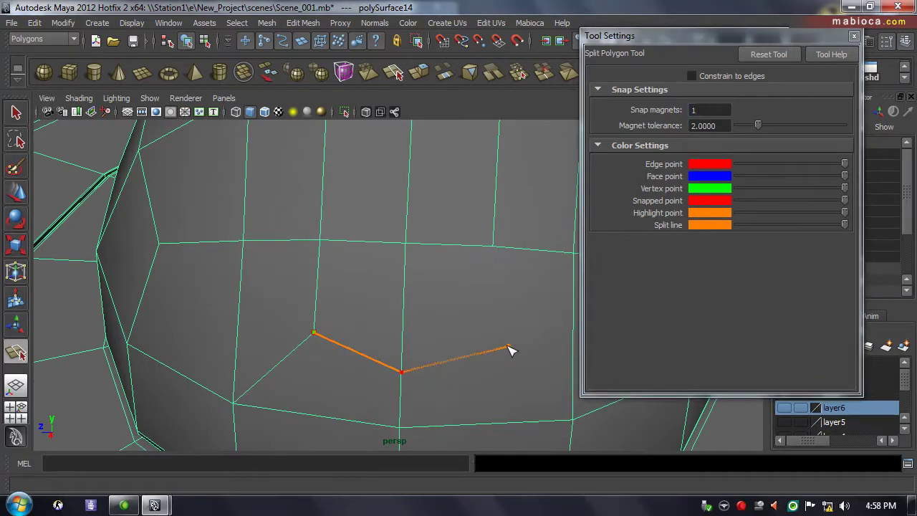
left_click(491, 342)
left_click(691, 75)
key("Return")
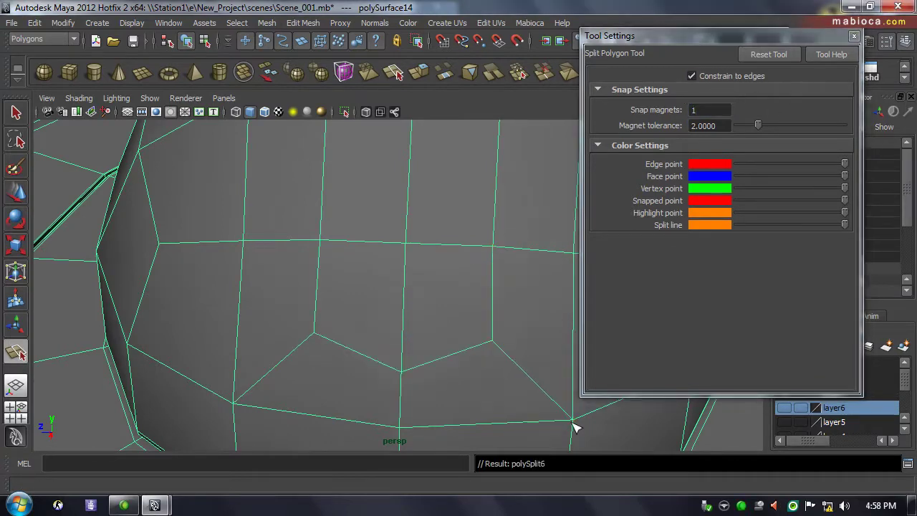
left_click_drag(577, 428, 487, 283, "alt")
key("w")
mouse_move(408, 276)
left_mouse_down()
mouse_move(491, 291)
mouse_move(550, 267)
mouse_move(337, 225)
left_mouse_up()
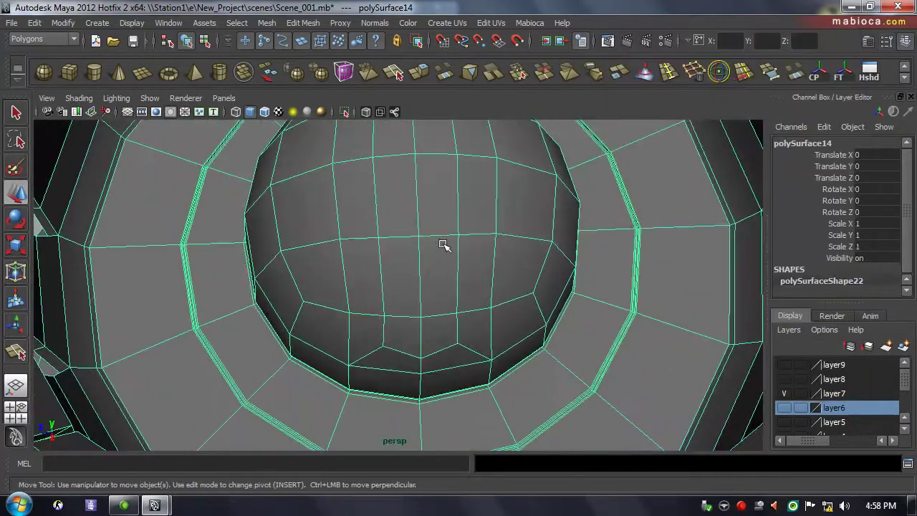
Select a strip of dome faces, extrude it, then delete it and restore it with undo.
right_click_drag(439, 239, 440, 270)
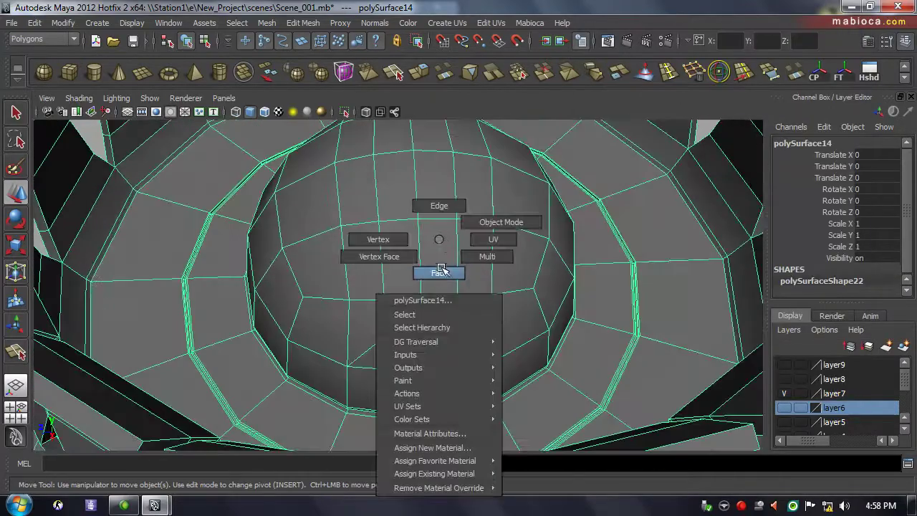
left_click(399, 303)
left_click_drag(426, 193, 421, 236, "alt")
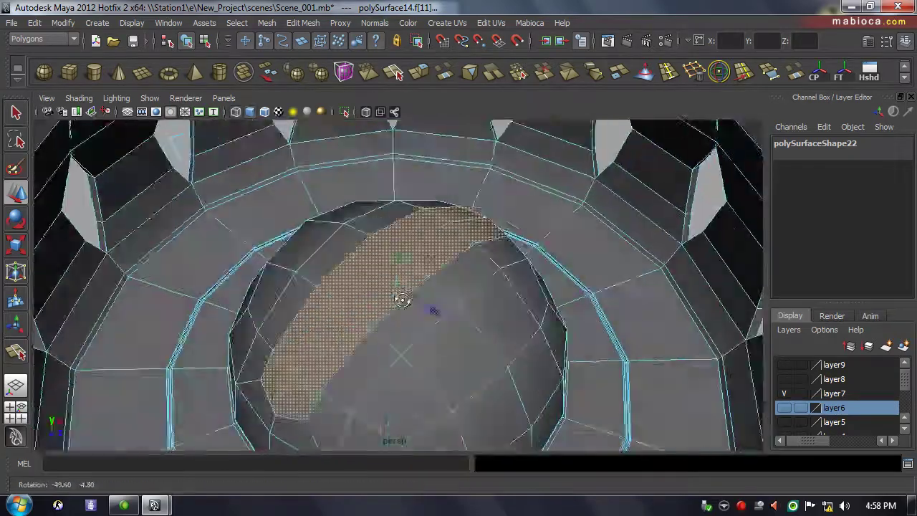
key("ctrl+e")
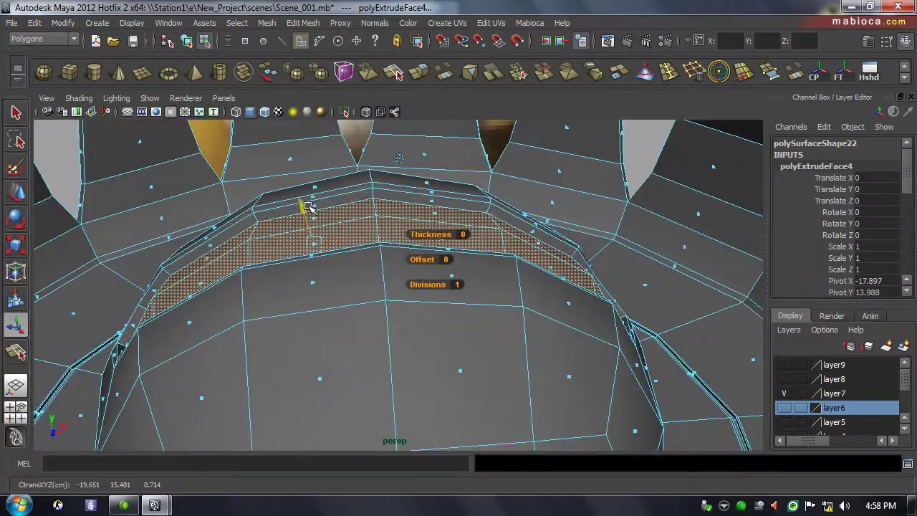
left_click_drag(307, 207, 376, 242, "alt")
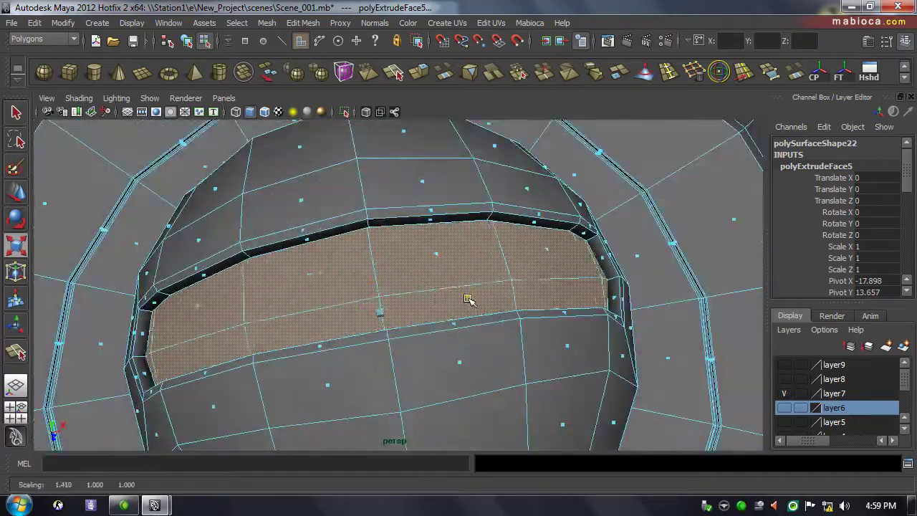
key("Delete")
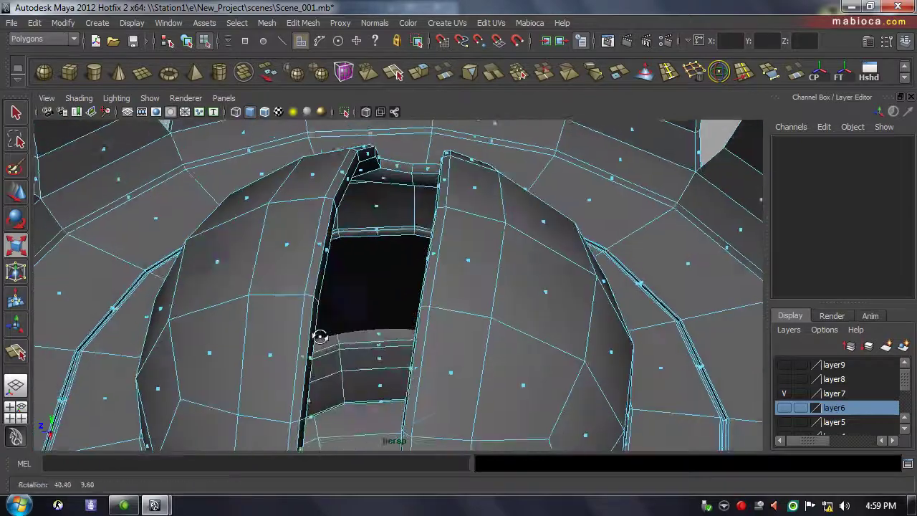
key("ctrl+z")
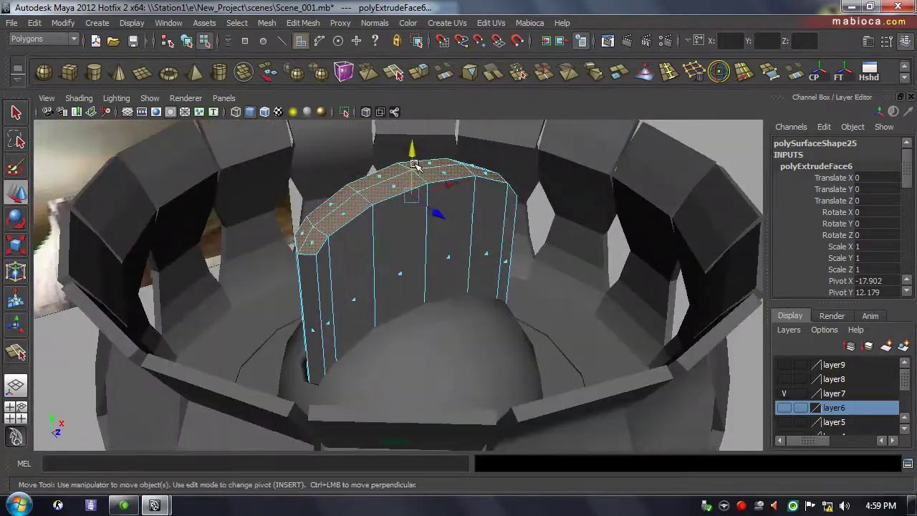
Scale the split-off piece thinner and inspect it from a low side angle.
key("r")
mouse_move(414, 164)
left_mouse_down("alt")
mouse_move(482, 240)
mouse_move(442, 239)
left_mouse_up("alt")
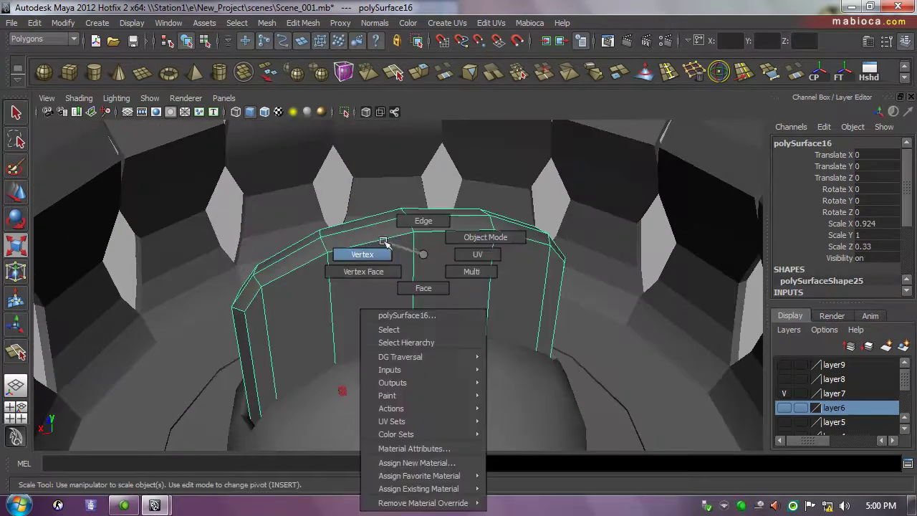
right_click_drag(384, 242, 384, 242)
left_click_drag(384, 242, 407, 356, "alt")
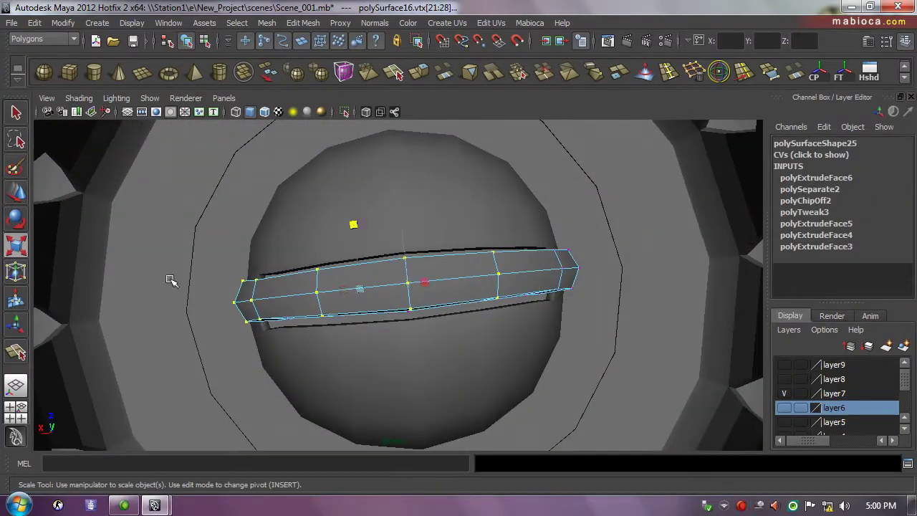
left_click_drag(472, 257, 395, 352, "alt")
key("F8")
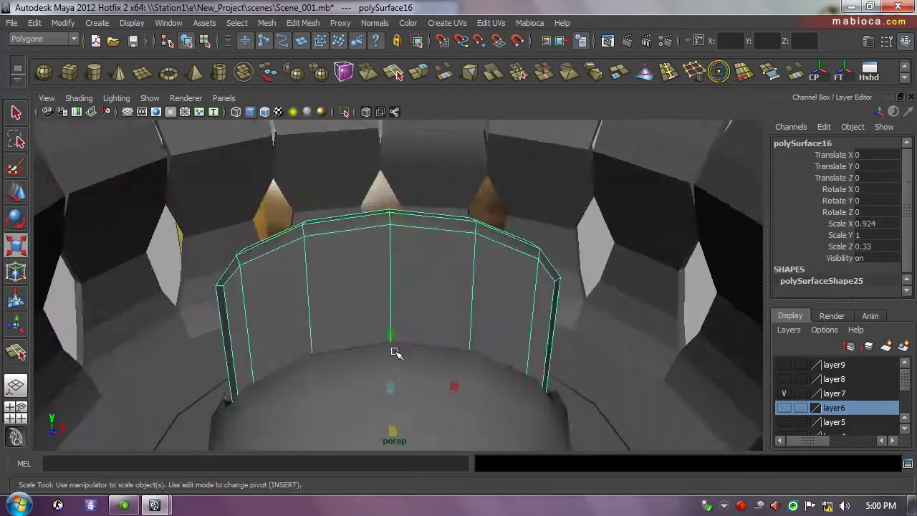
Insert an edge loop along the piece's wall and adjust it between edge and object modes.
right_click_drag(358, 322, 345, 302, "shift")
left_click_drag(347, 344, 405, 233, "alt")
key("w")
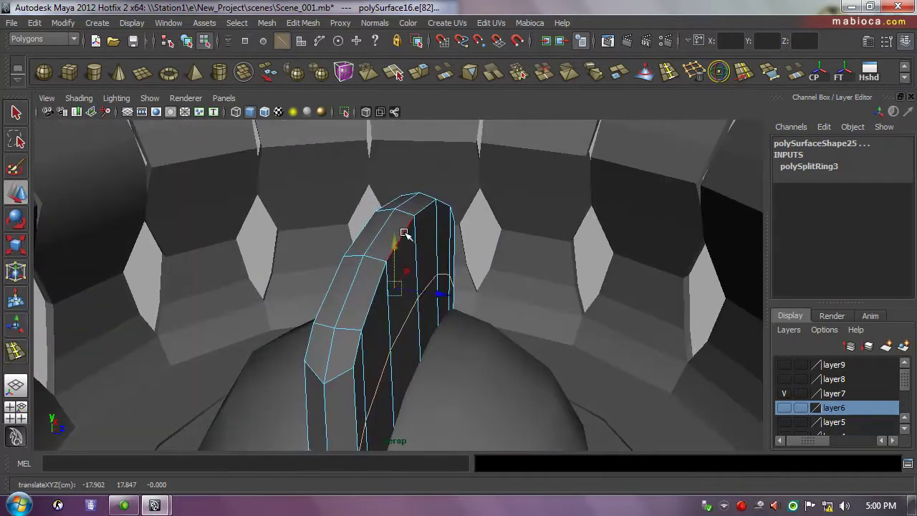
key("F8")
mouse_move(389, 321)
left_mouse_down("alt")
mouse_move(219, 334)
mouse_move(320, 315)
left_mouse_up("alt")
key("F10")
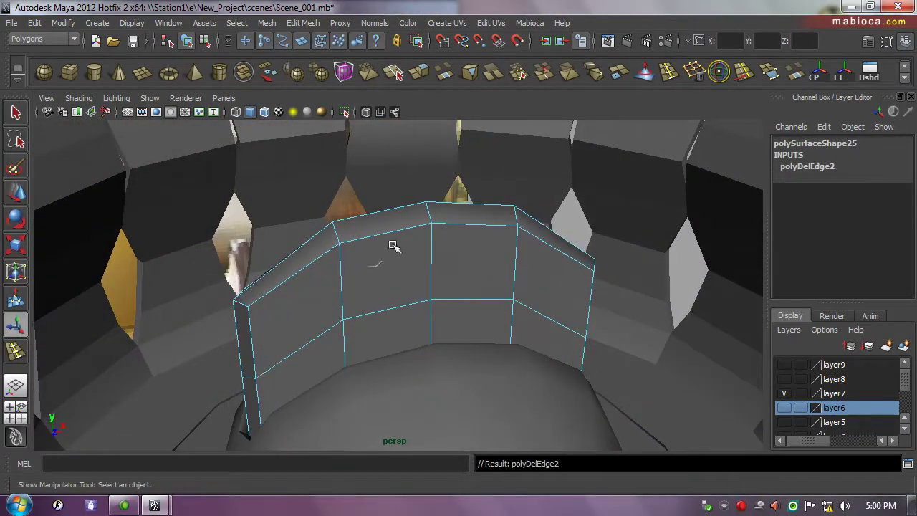
key("F8")
mouse_move(394, 245)
left_mouse_down("alt")
mouse_move(399, 262)
mouse_move(451, 301)
left_mouse_up("alt")
Check the arched piece in wireframe and against the front reference view, then return to perspective.
key("4")
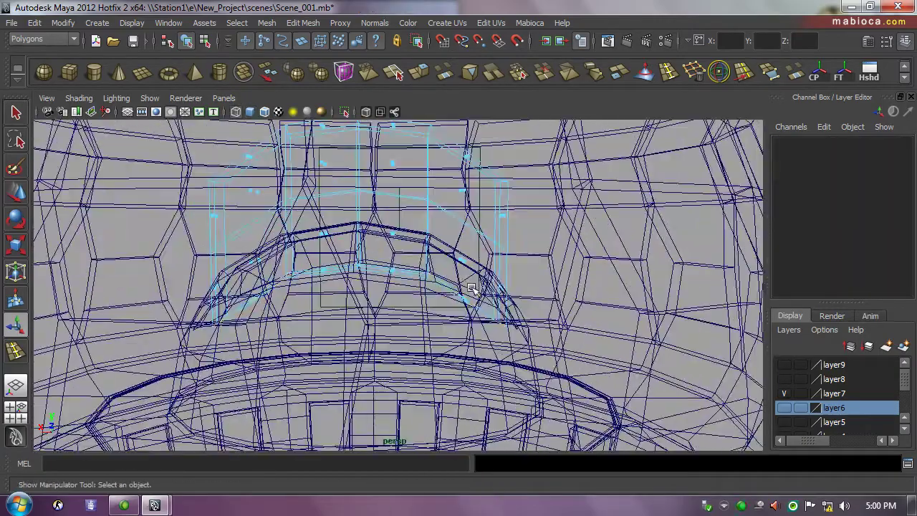
key("5")
mouse_move(322, 308)
left_mouse_down("alt")
mouse_move(399, 236)
mouse_move(382, 246)
mouse_move(129, 270)
mouse_move(336, 344)
mouse_move(404, 286)
left_mouse_up("alt")
left_click(383, 246)
key("space")
key("space")
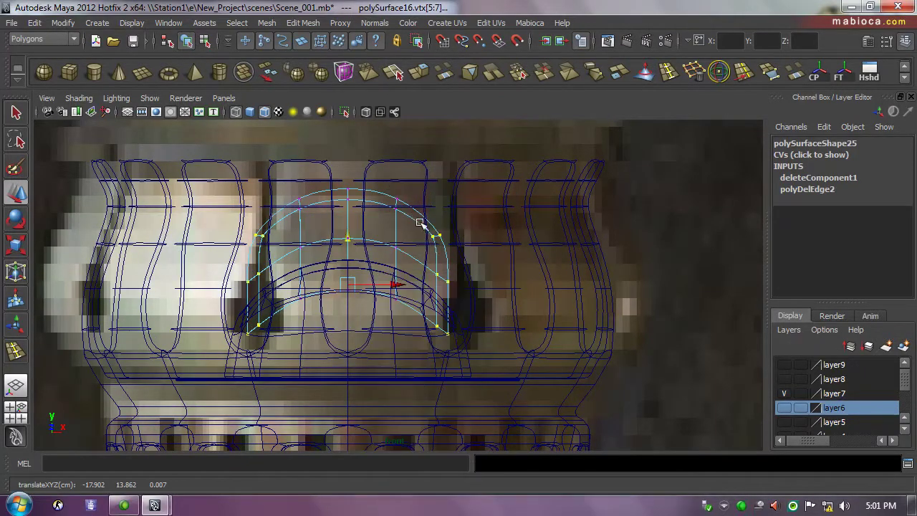
key("ctrl+z")
key("ctrl+z")
key("ctrl+z")
key("space")
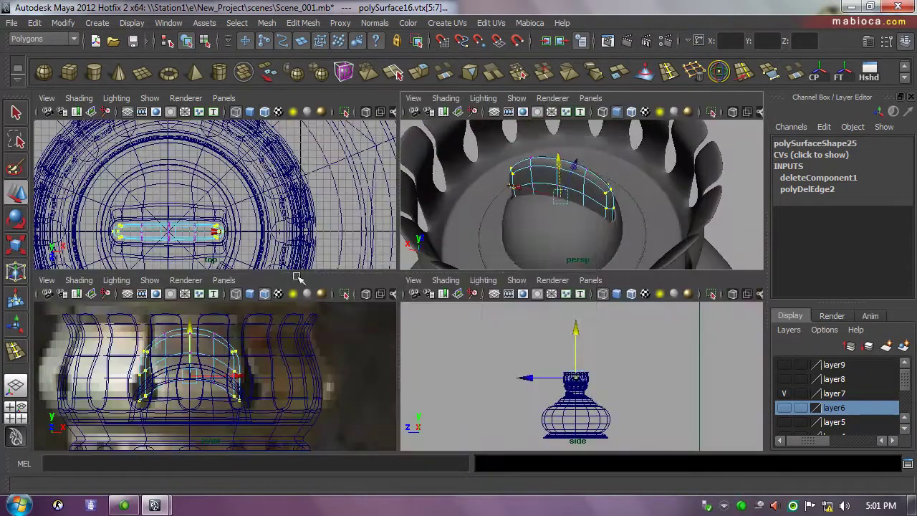
key("space")
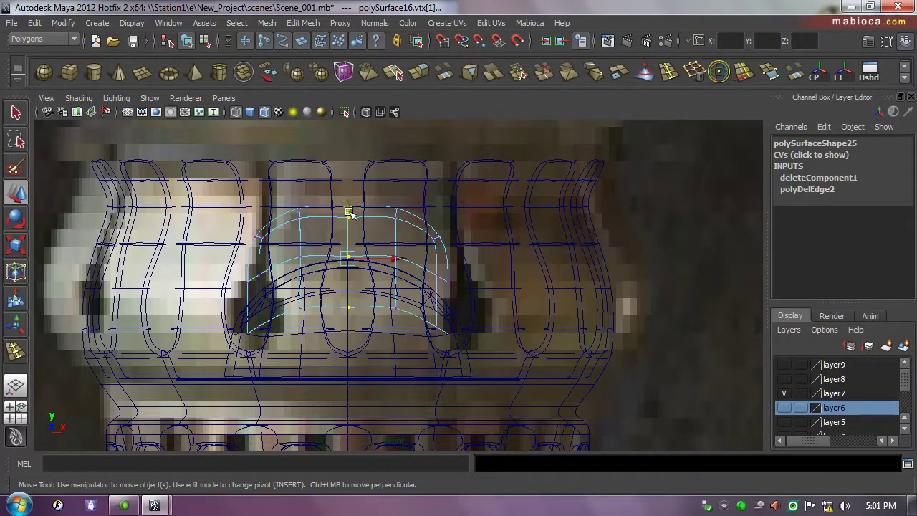
key("space")
key("space")
key("F8")
mouse_move(506, 250)
left_mouse_down("alt")
mouse_move(435, 299)
mouse_move(320, 335)
left_mouse_up("alt")
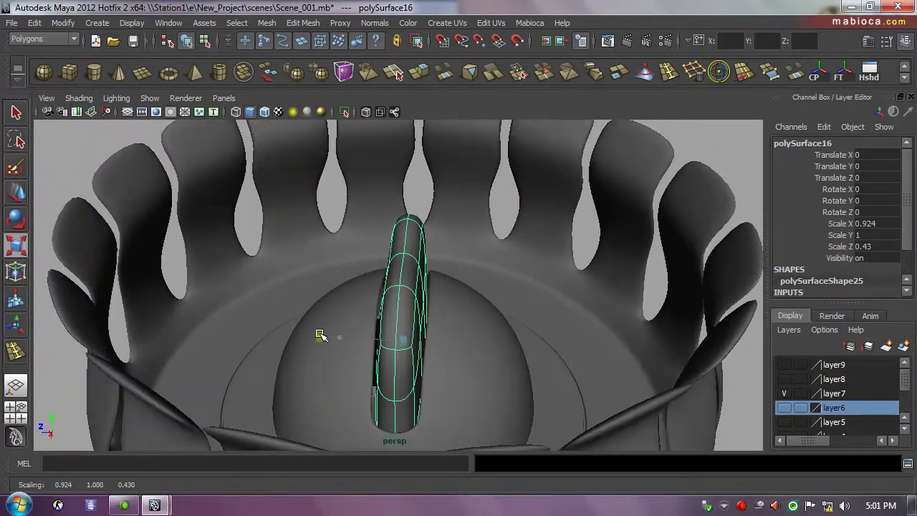
scroll(321, 335, "down", 5)
Select the bowl and box-select a block of faces inside the dome.
left_click_drag(461, 287, 360, 327, "alt")
left_click(361, 327)
scroll(389, 351, "up", 5)
key("F11")
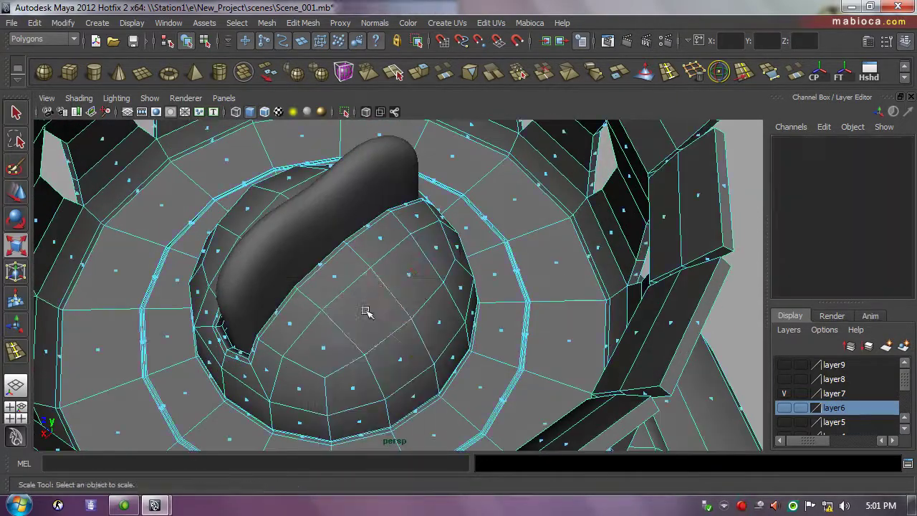
left_click(365, 311)
key("q")
key("F8")
mouse_move(400, 366)
left_mouse_down("alt")
mouse_move(404, 303)
mouse_move(408, 423)
mouse_move(352, 303)
mouse_move(420, 303)
mouse_move(322, 243)
left_mouse_up("alt")
key("F11")
mouse_move(372, 387)
left_mouse_down("alt")
mouse_move(441, 343)
mouse_move(371, 343)
left_mouse_up("alt")
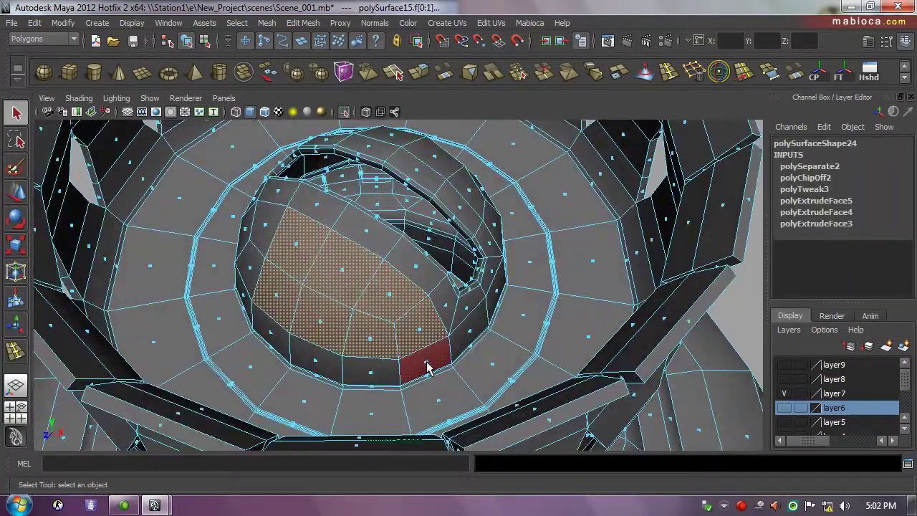
left_click_drag(263, 340, 360, 439, "alt")
left_click_drag(304, 404, 459, 310, "alt")
Extrude the dome faces separately scaled to 0.283, then extrude again scaled to about 0.77.
right_click(254, 252)
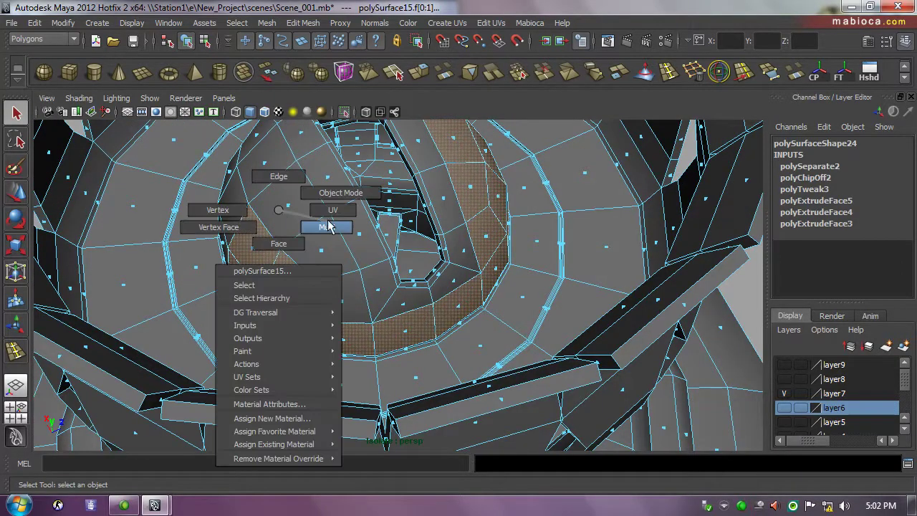
left_click_drag(254, 252, 381, 394, "alt")
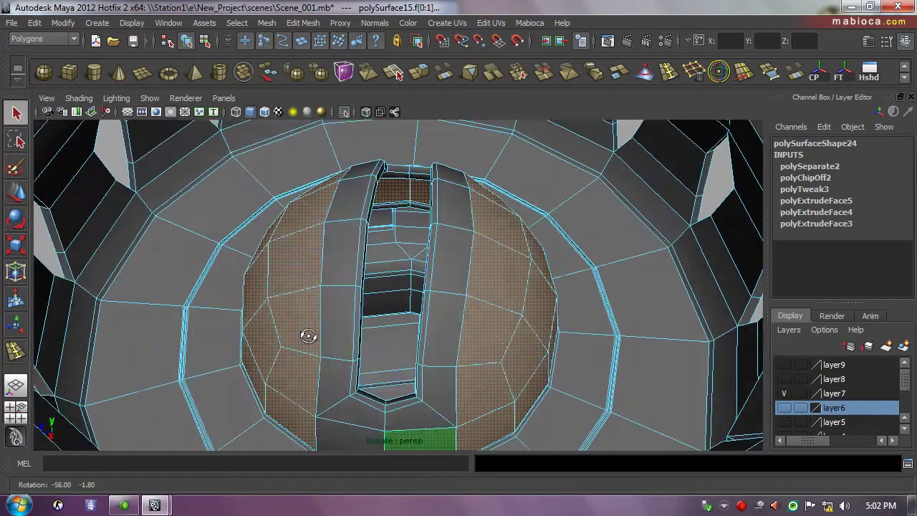
left_click_drag(293, 330, 525, 342, "alt")
left_click(419, 72)
left_click_drag(913, 166, 911, 229)
left_click(872, 218)
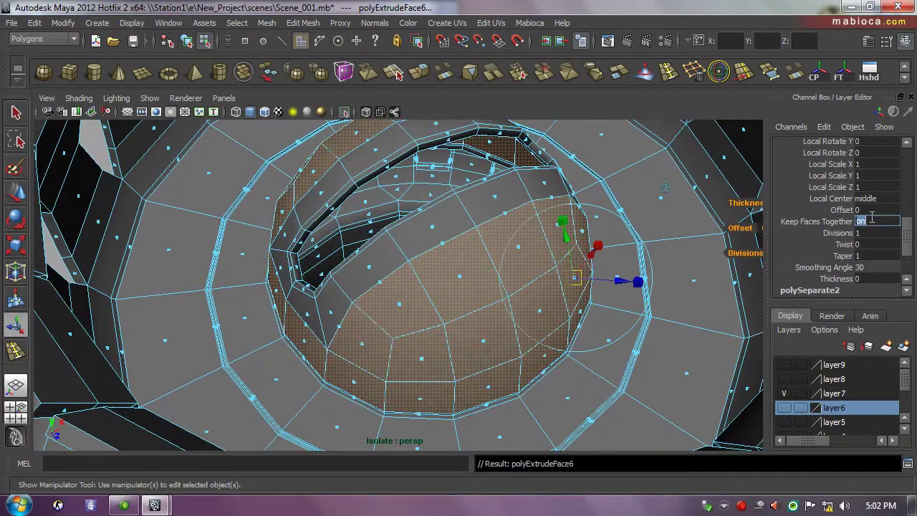
mouse_move(496, 288)
left_mouse_down("alt")
mouse_move(559, 301)
mouse_move(526, 337)
mouse_move(594, 260)
left_mouse_up("alt")
left_click(421, 78)
left_click_drag(544, 243, 605, 285, "alt")
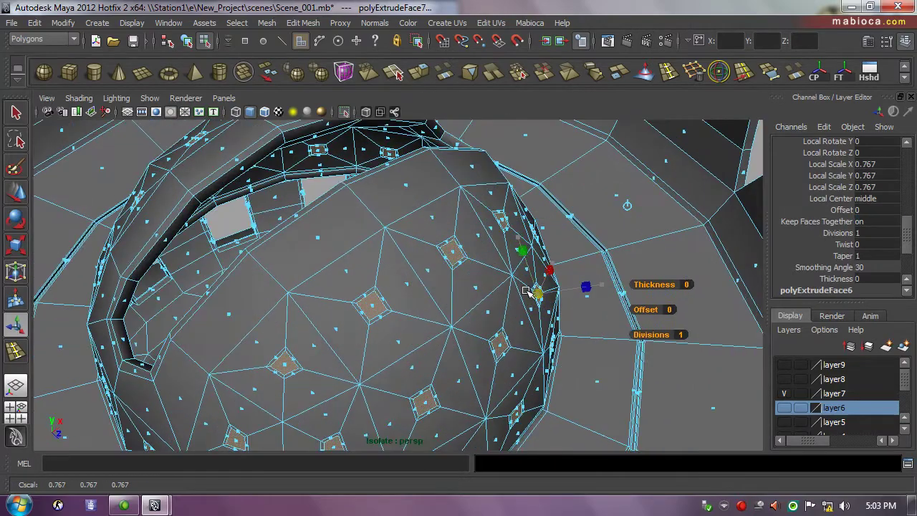
Select the burner mesh and pick a face on its floor ring.
key("F8")
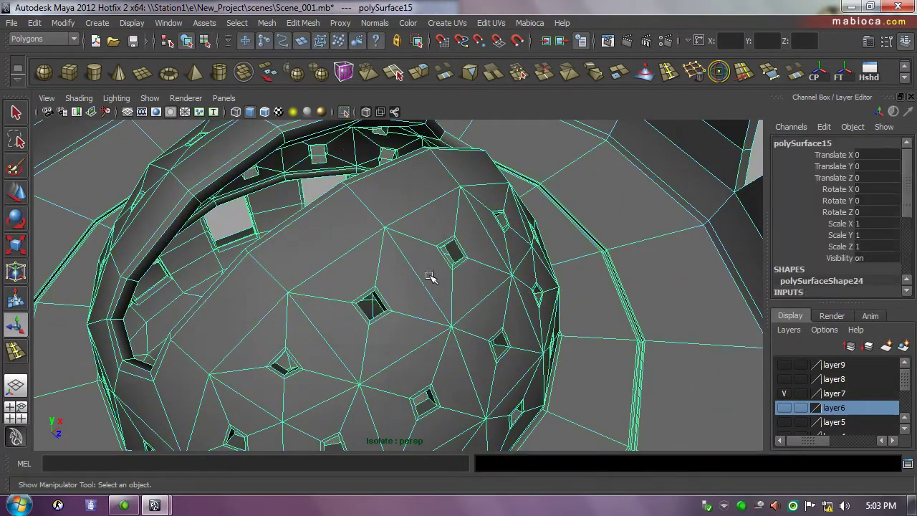
scroll(659, 296, "down", 3)
left_click(659, 297)
mouse_move(606, 280)
left_mouse_down("alt")
mouse_move(468, 315)
mouse_move(541, 278)
mouse_move(480, 190)
left_mouse_up("alt")
left_click(467, 315)
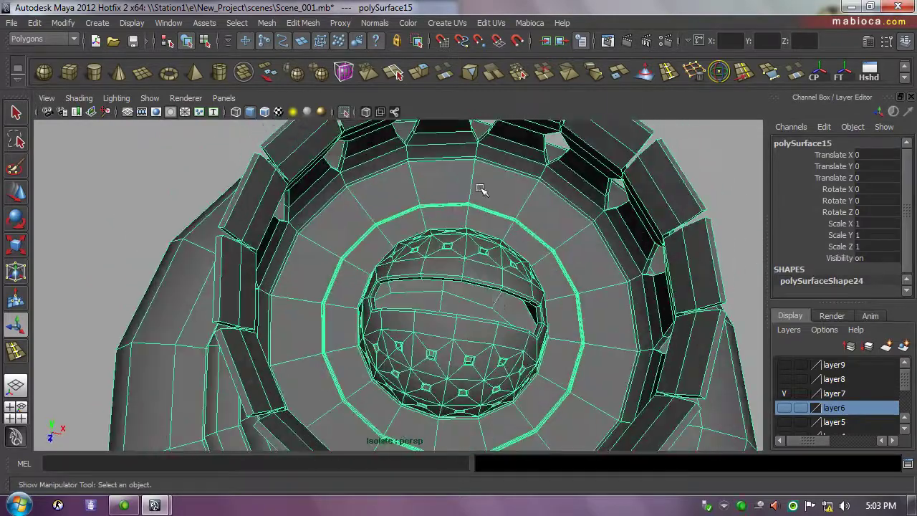
key("F11")
left_click(607, 375)
left_click_drag(608, 375, 327, 274, "alt")
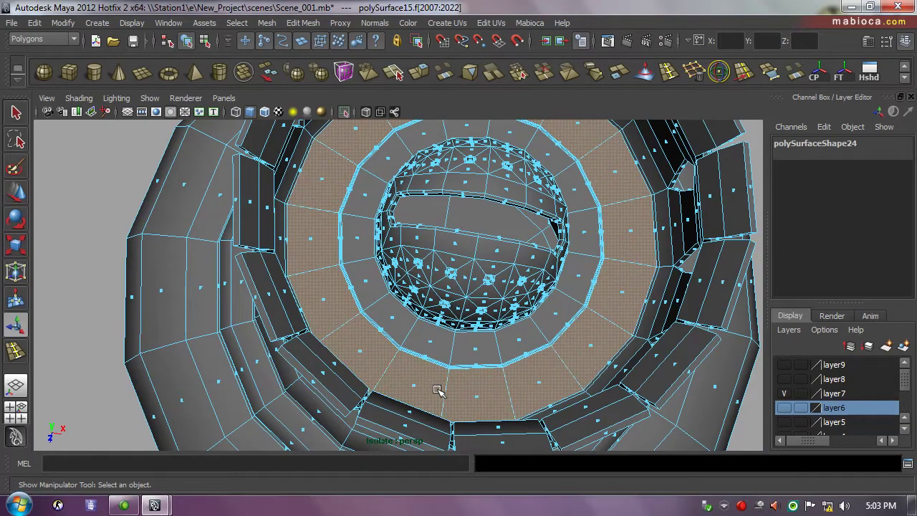
Select the whole loop of floor-ring faces around the dome.
left_click(359, 351)
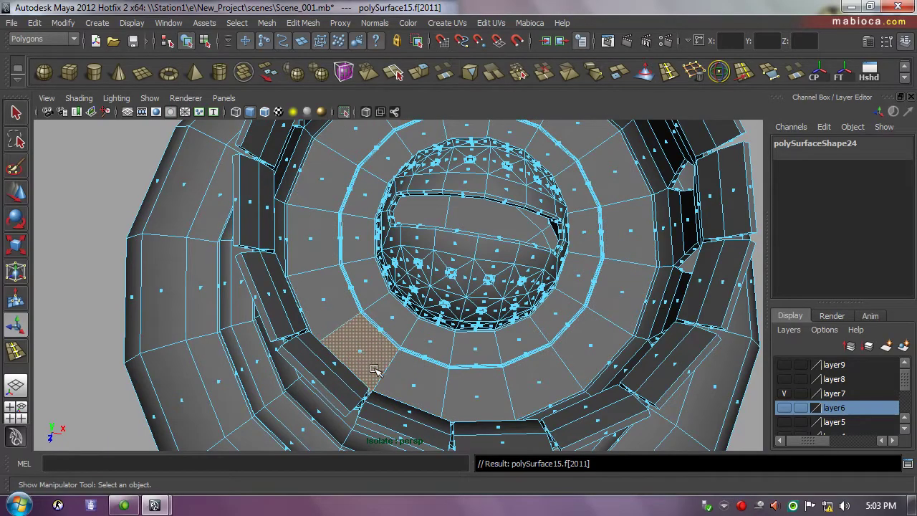
double_click(321, 290)
left_click_drag(321, 289, 412, 286, "alt")
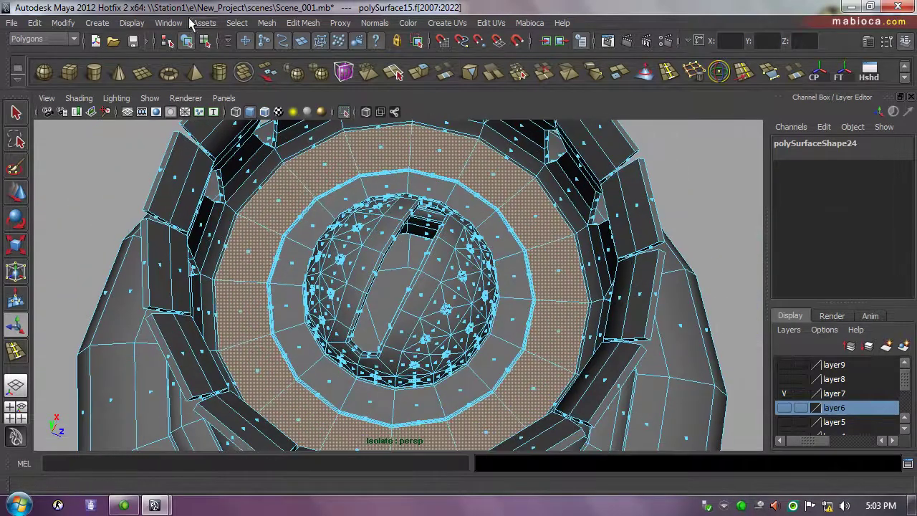
right_click_drag(387, 287, 412, 286, "alt")
left_click_drag(412, 287, 301, 344, "alt")
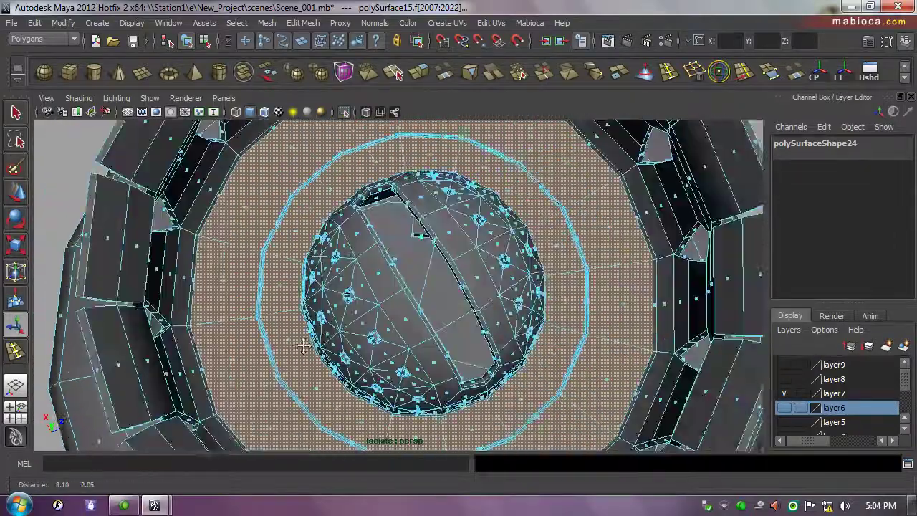
left_click(444, 71)
scroll(908, 273, "down", 5)
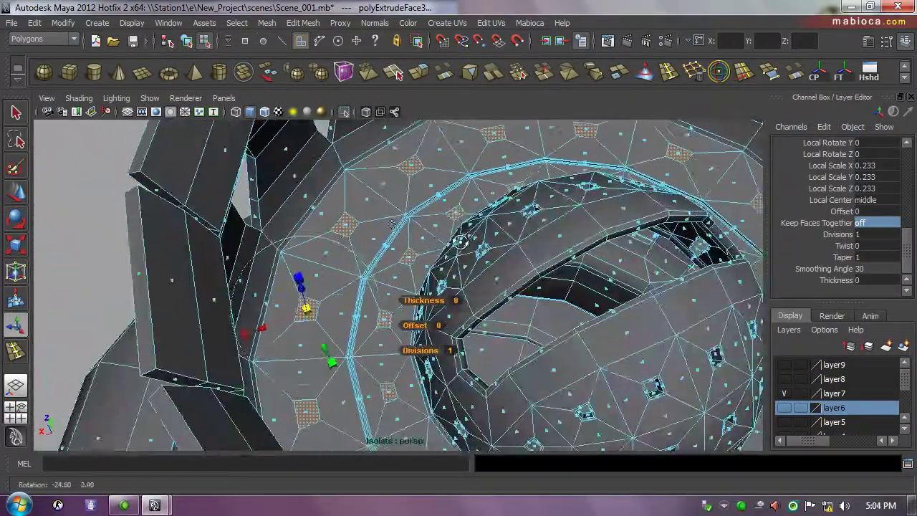
left_click_drag(318, 186, 636, 146, "alt")
Extrude the floor faces with Keep Faces Together off and shrink them to 0.15 holes.
key("ctrl+z")
left_click(423, 71)
scroll(872, 215, "down", 3)
double_click(871, 222)
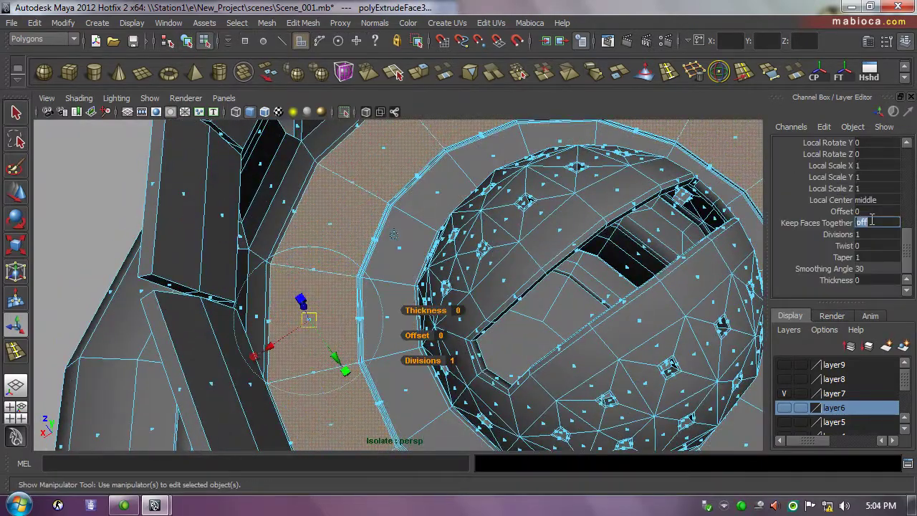
left_click_drag(303, 321, 274, 327)
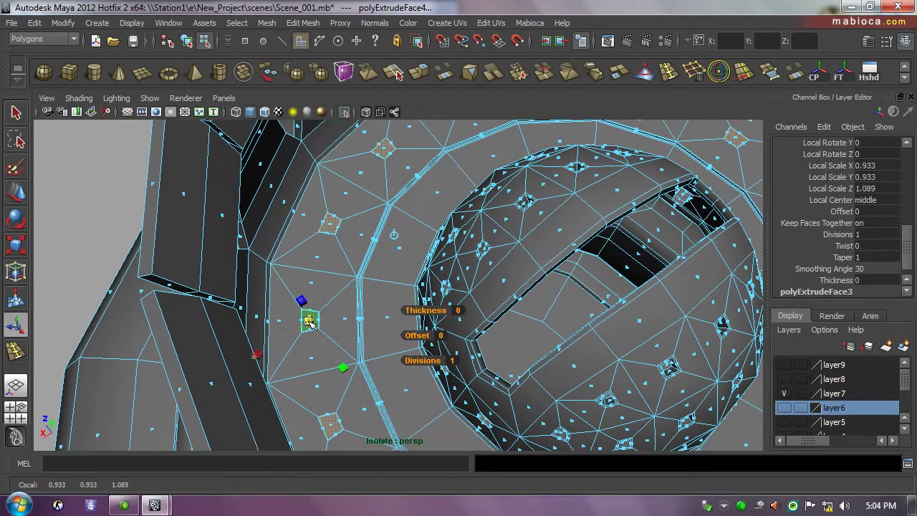
Extrude the floor holes again, preview the burner smoothed, and clear the selection.
left_click(423, 74)
left_click_drag(382, 260, 317, 263, "alt")
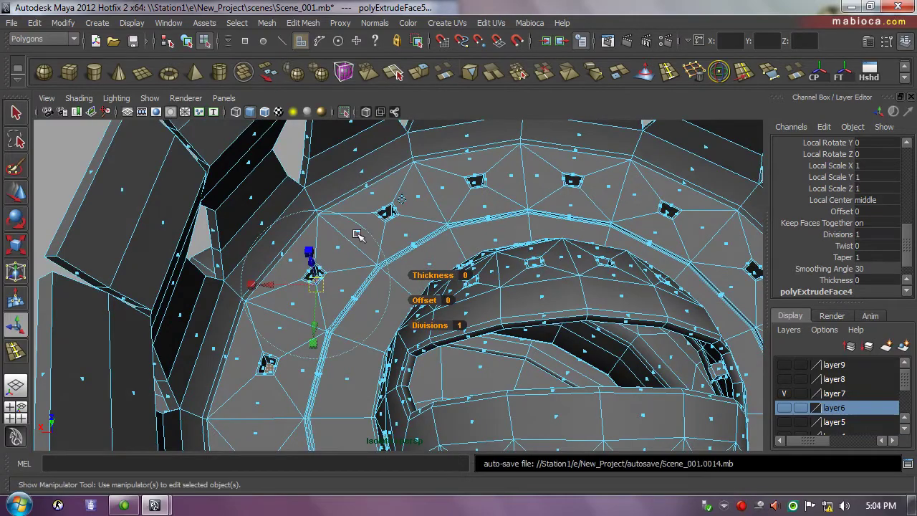
left_click_drag(357, 236, 355, 249, "alt")
right_click_drag(355, 249, 460, 239)
mouse_move(461, 194)
left_mouse_down("alt")
mouse_move(465, 212)
mouse_move(358, 237)
mouse_move(323, 255)
left_mouse_up("alt")
key("g")
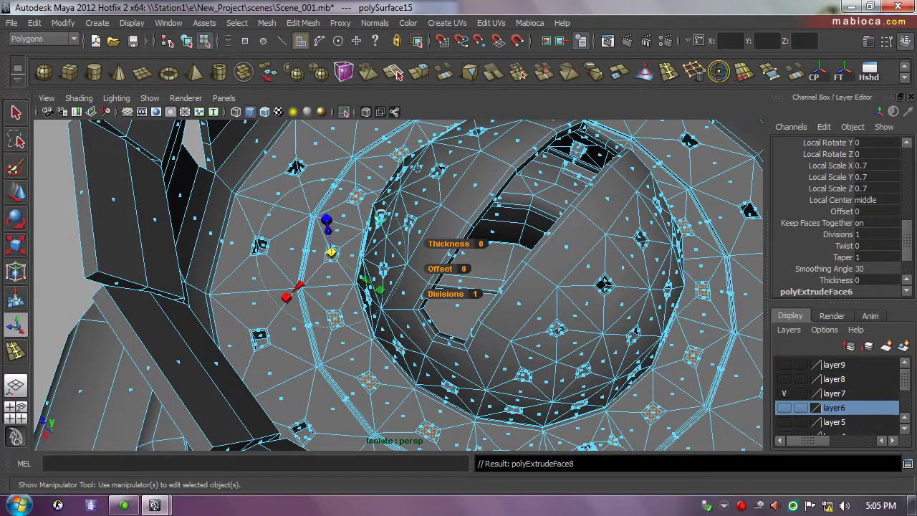
left_click_drag(329, 236, 301, 258, "alt")
key("Delete")
key("F8")
Undo the faulty burner-floor extrusion and turn off the smooth preview.
left_click_drag(301, 315, 256, 336, "alt")
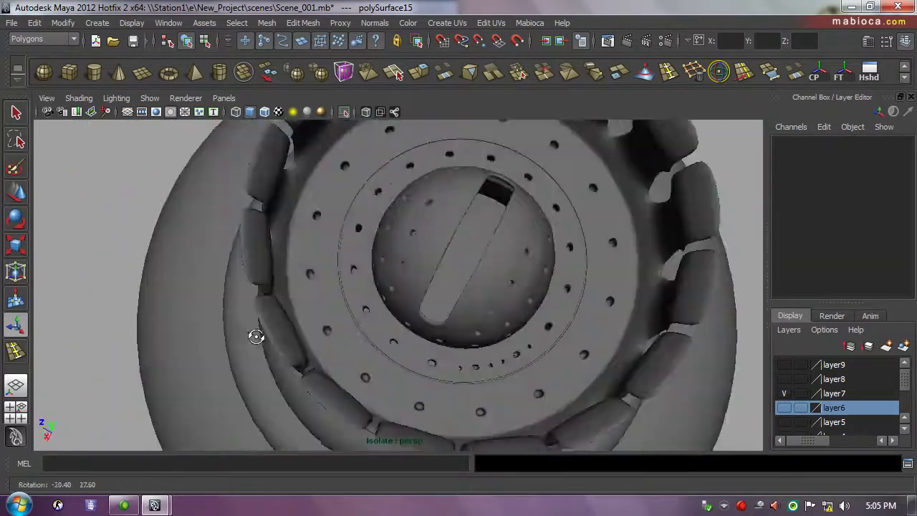
right_click_drag(255, 337, 532, 348, "alt")
mouse_move(533, 348)
left_mouse_down("alt")
mouse_move(364, 323)
mouse_move(385, 358)
left_mouse_up("alt")
key("ctrl+z")
key("1")
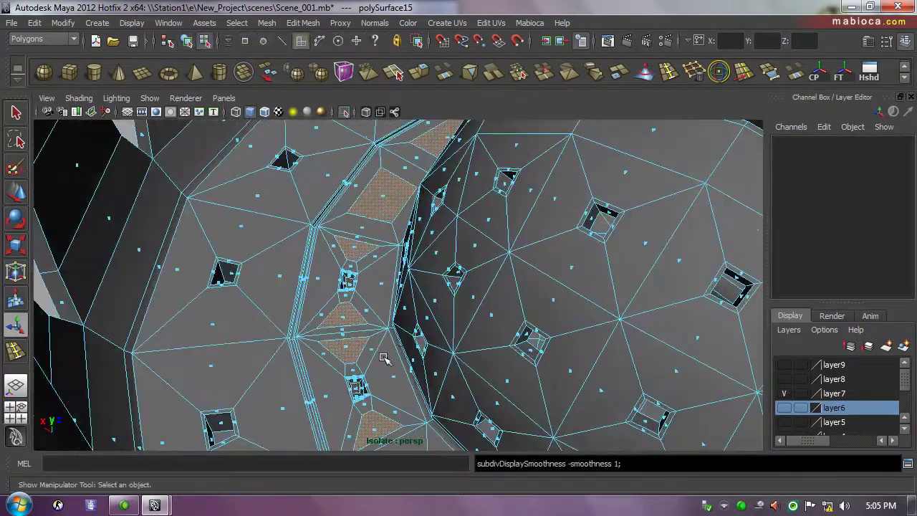
key("ctrl+z")
key("ctrl+z")
key("ctrl+z")
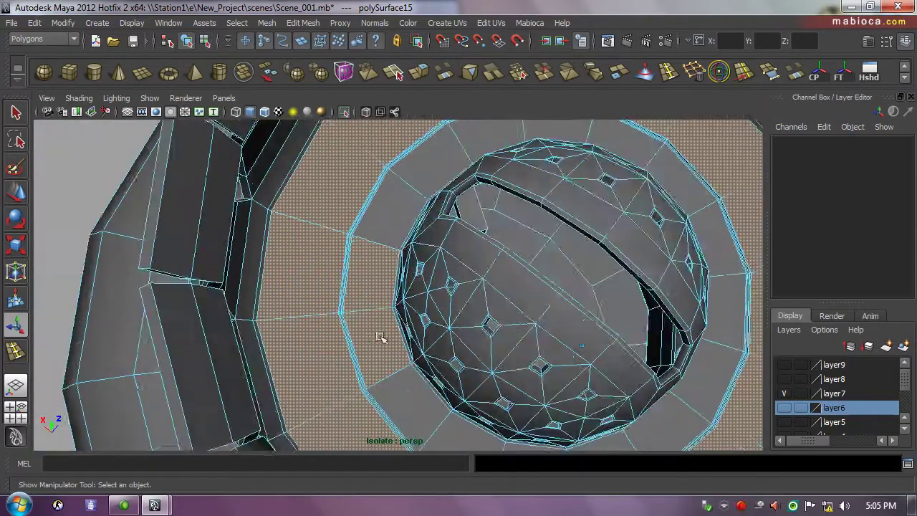
key("ctrl+z")
Re-extrude the outer floor faces and preview the burner as a smooth mesh.
mouse_move(380, 334)
left_mouse_down("alt")
mouse_move(290, 282)
mouse_move(323, 301)
left_mouse_up("alt")
key("ctrl+e")
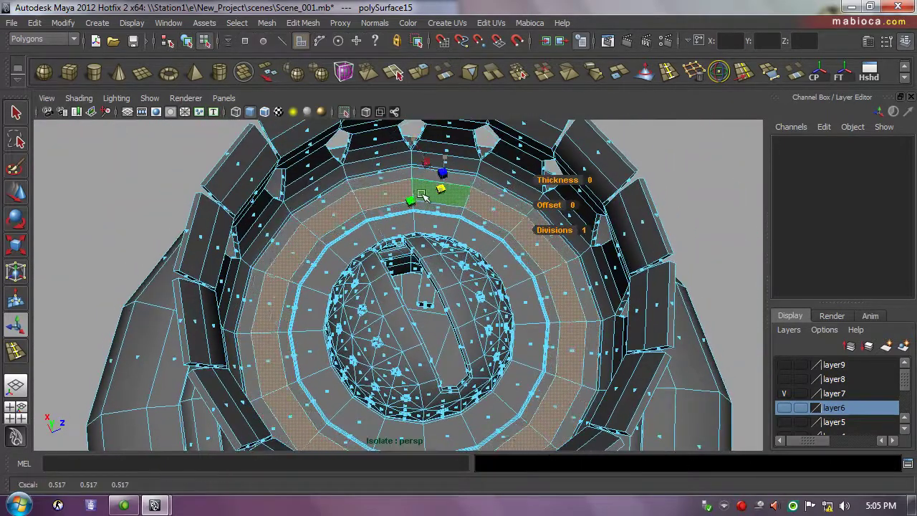
key("ctrl+a")
key("ctrl+a")
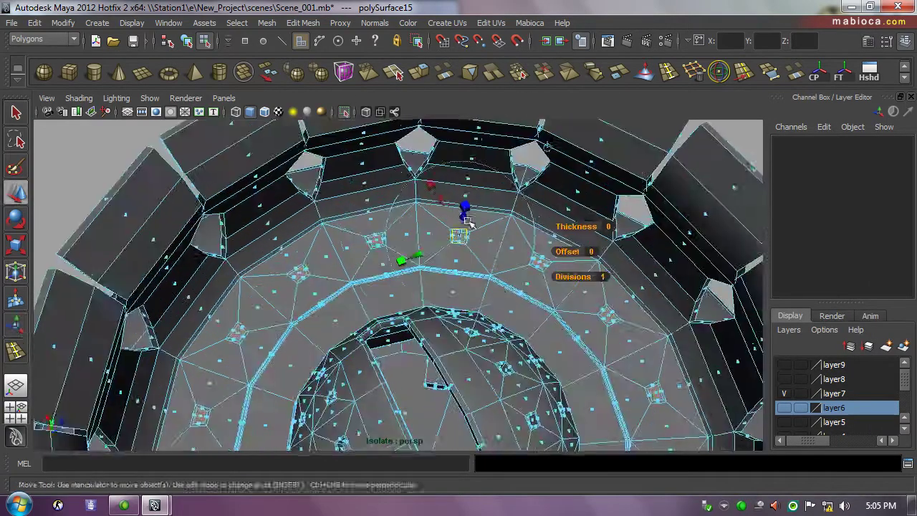
mouse_move(459, 301)
left_mouse_down("alt")
mouse_move(510, 327)
mouse_move(286, 307)
left_mouse_up("alt")
key("w")
key("F8")
key("3")
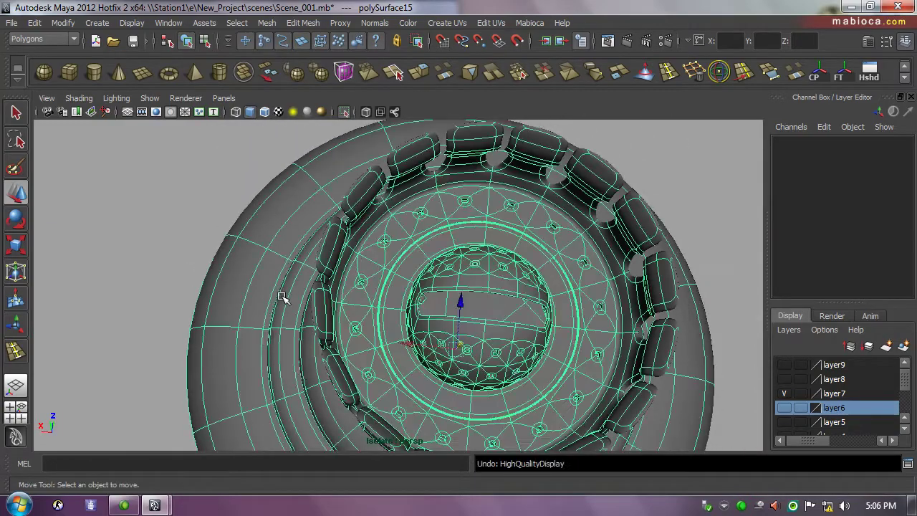
Return to the unsmoothed mesh and undo the last vertex edit.
mouse_move(282, 297)
right_mouse_down("alt")
mouse_move(301, 286)
mouse_move(297, 308)
right_mouse_up("alt")
key("1")
key("F9")
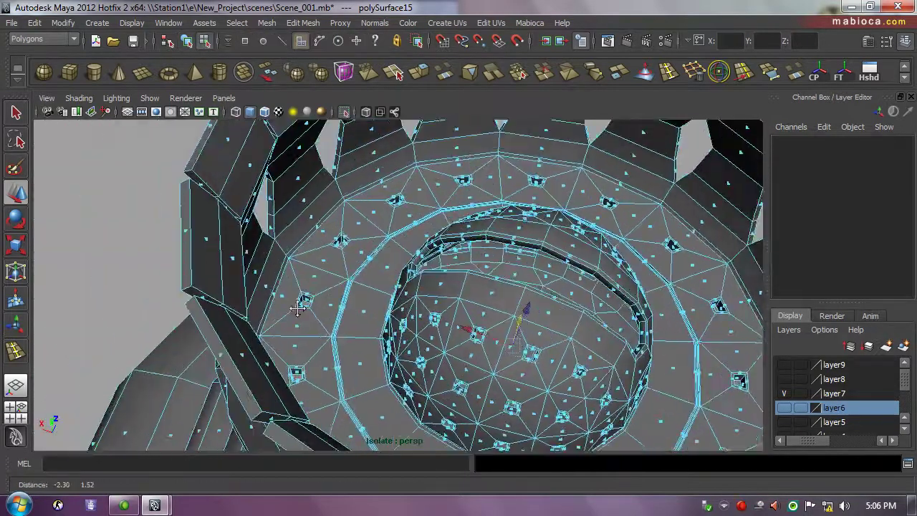
key("t")
mouse_move(298, 308)
left_mouse_down("alt")
mouse_move(88, 321)
mouse_move(399, 294)
left_mouse_up("alt")
key("ctrl+z")
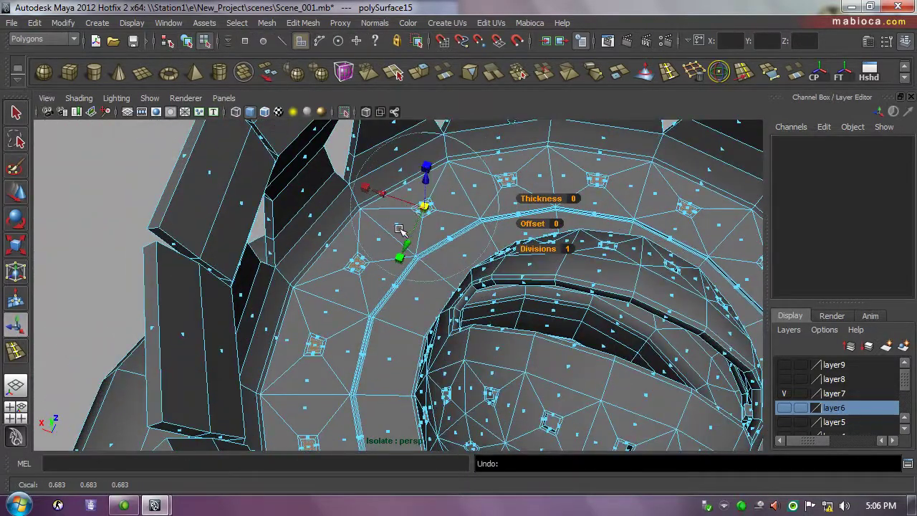
key("F8")
Inspect the perforated burner with wireframe on shaded, deselect it, and show the whole lamp again.
mouse_move(326, 226)
left_mouse_down("alt")
mouse_move(548, 318)
mouse_move(270, 118)
left_mouse_up("alt")
left_click(270, 117)
mouse_move(300, 186)
left_mouse_down("alt")
mouse_move(516, 419)
mouse_move(488, 373)
left_mouse_up("alt")
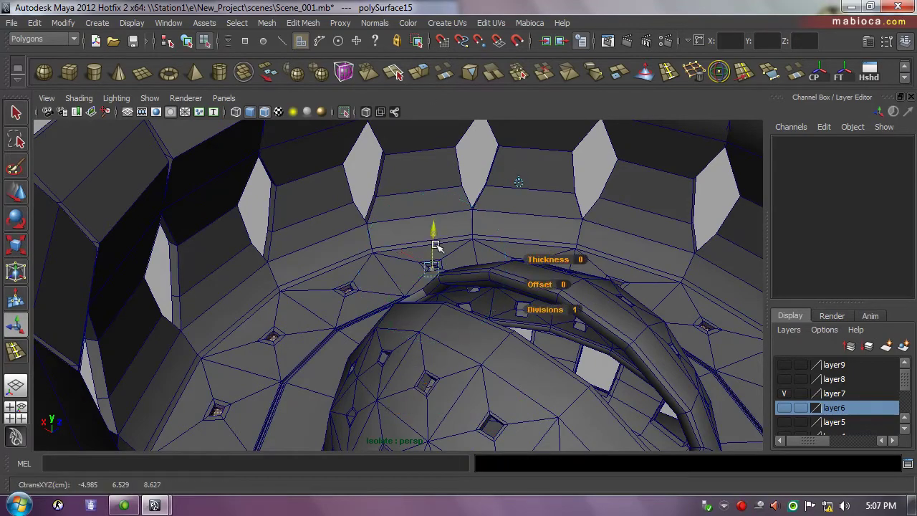
left_click_drag(179, 313, 215, 215, "alt")
right_click_drag(215, 215, 262, 123, "alt")
left_click(264, 112)
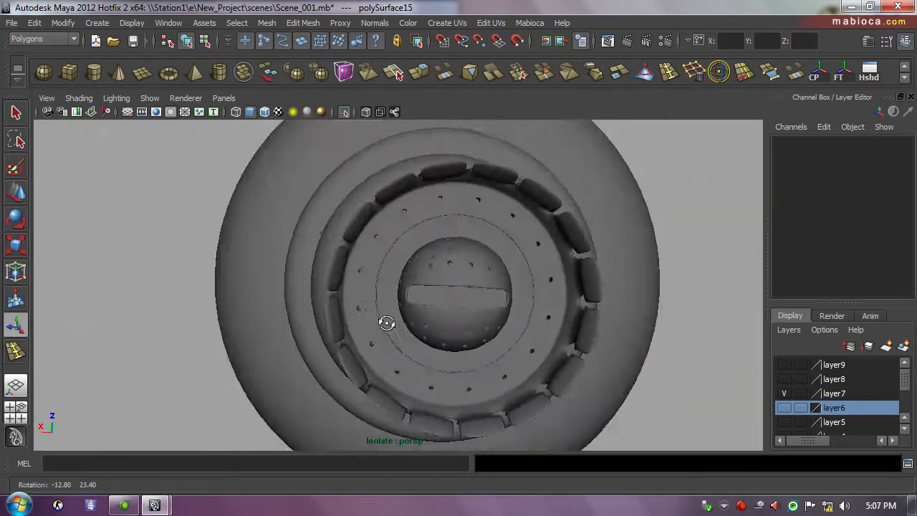
mouse_move(380, 324)
right_mouse_down("alt")
mouse_move(640, 359)
mouse_move(545, 362)
right_mouse_up("alt")
key("ctrl+1")
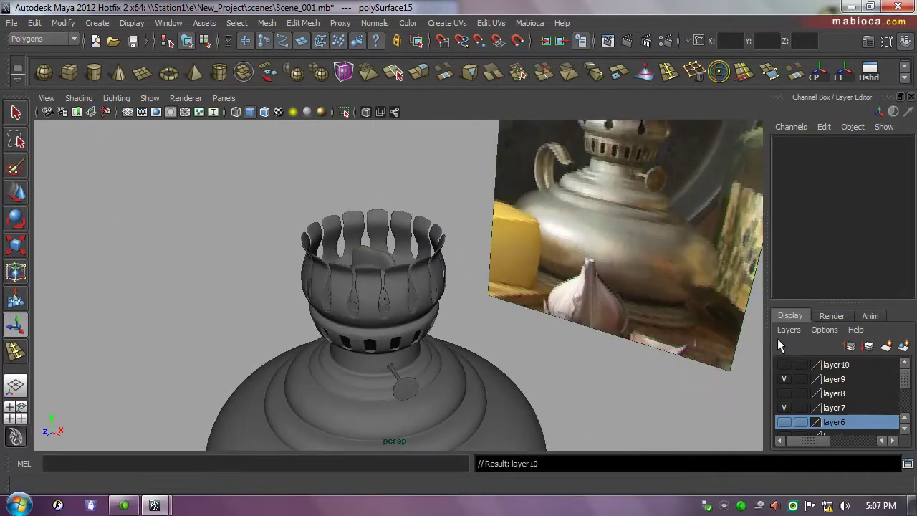
Delete the unused display layers and move in to a close front view of the lamp.
left_click(789, 329)
left_click(839, 434)
mouse_move(401, 287)
left_mouse_down("alt")
mouse_move(439, 270)
mouse_move(414, 348)
left_mouse_up("alt")
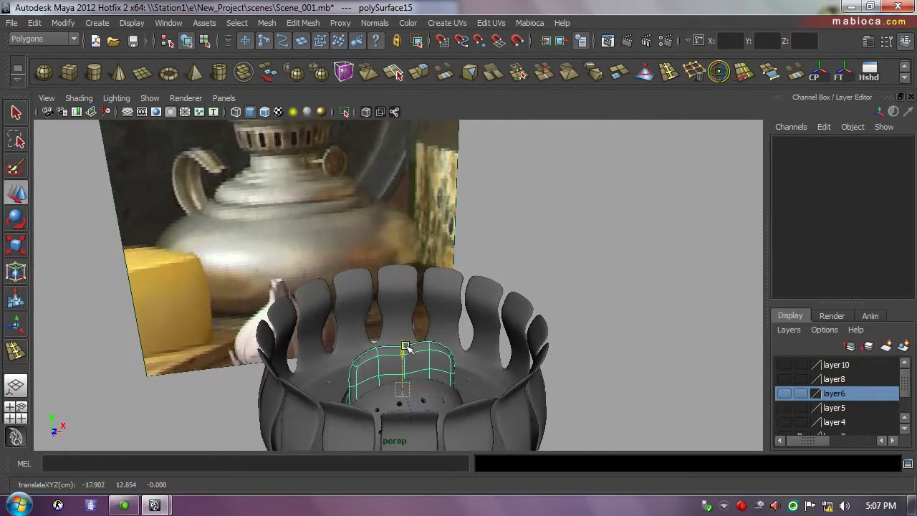
key("w")
mouse_move(399, 309)
left_mouse_down("alt")
mouse_move(266, 352)
mouse_move(399, 286)
left_mouse_up("alt")
right_click_drag(399, 286, 466, 311, "alt")
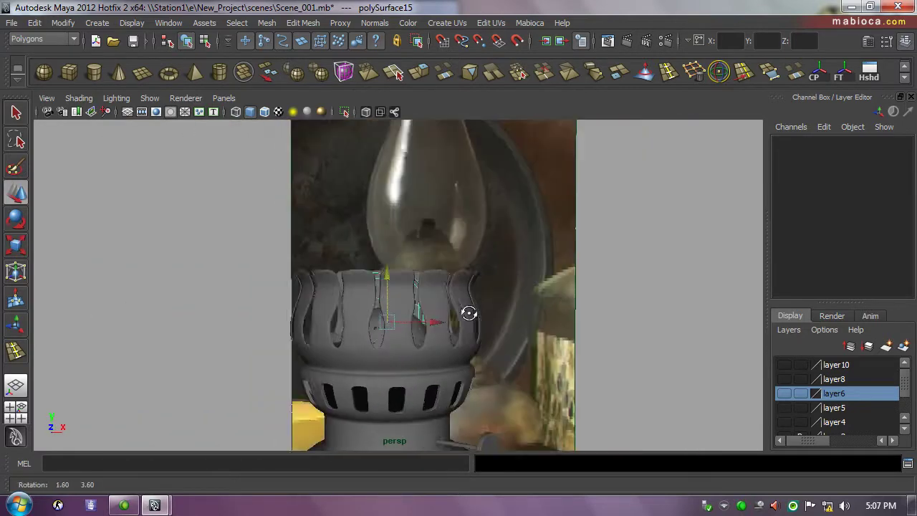
Give the glass chimney's phong1 material an olive colour and light transparency.
key("ctrl+a")
left_click(818, 137)
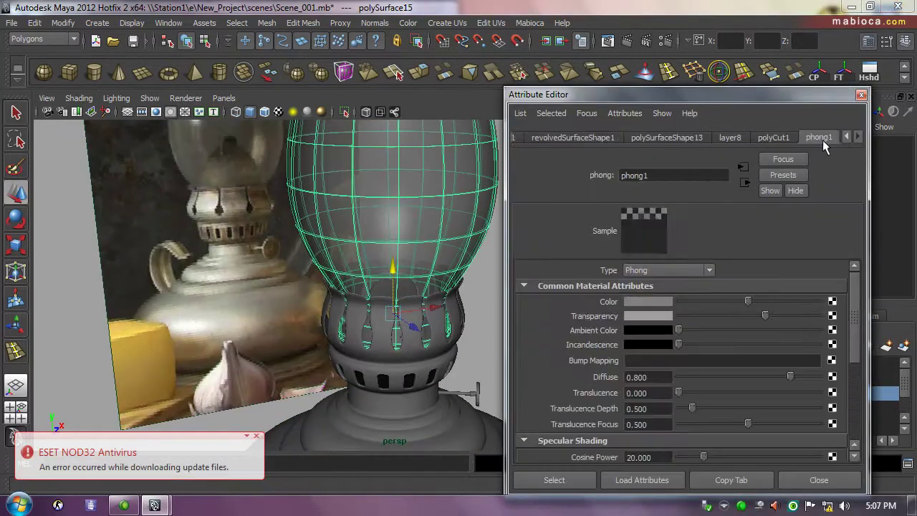
left_click(648, 301)
left_click(588, 328)
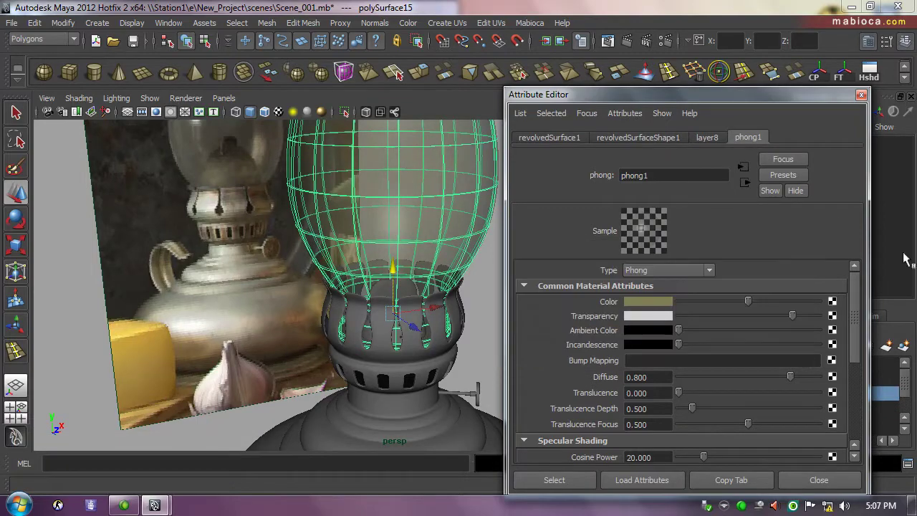
left_click(647, 316)
left_click_drag(583, 329, 595, 329)
left_click(861, 95)
Scale the knob's side plate and smooth it into a round disc.
mouse_move(432, 303)
left_mouse_down("alt")
mouse_move(420, 352)
mouse_move(416, 323)
mouse_move(476, 346)
mouse_move(528, 389)
left_mouse_up("alt")
scroll(540, 317, "up", 5)
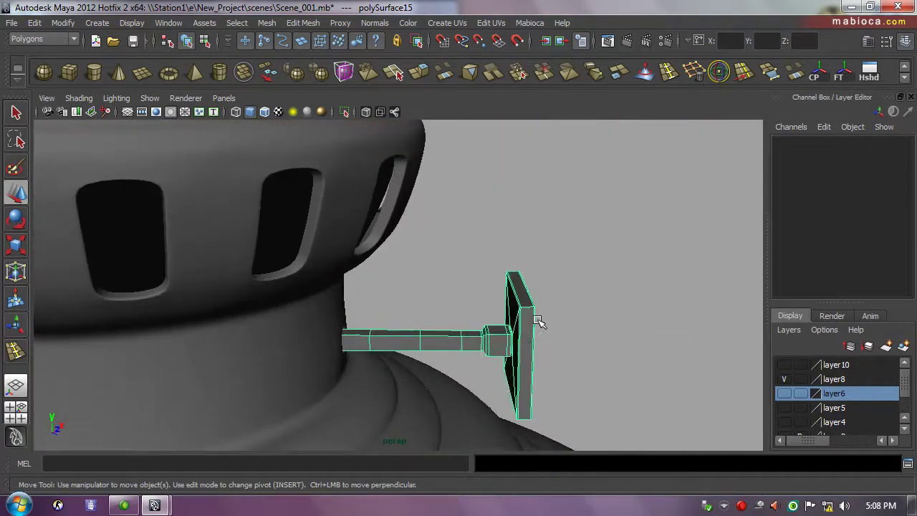
scroll(571, 293, "up", 3)
mouse_move(621, 285)
left_mouse_down("alt")
mouse_move(536, 287)
mouse_move(423, 323)
mouse_move(388, 348)
mouse_move(432, 344)
mouse_move(426, 327)
left_mouse_up("alt")
key("r")
key("3")
key("q")
left_click(564, 367)
Frame the whole lamp and save the scene as Scene_001.mb.
mouse_move(555, 258)
left_mouse_down("alt")
mouse_move(564, 367)
mouse_move(401, 337)
mouse_move(342, 307)
left_mouse_up("alt")
scroll(564, 367, "down", 5)
right_click_drag(364, 261, 488, 439)
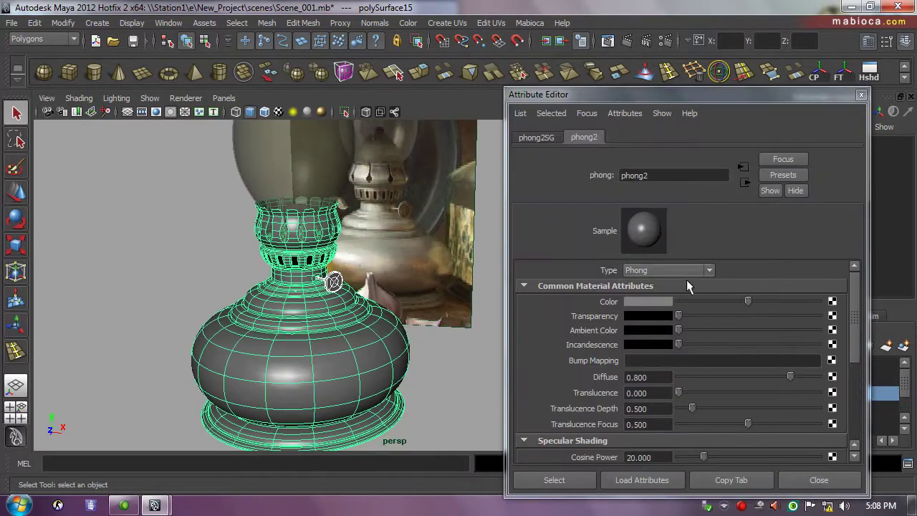
scroll(728, 303, "down", 5)
left_click_drag(329, 284, 317, 317, "alt")
scroll(318, 317, "up", 3)
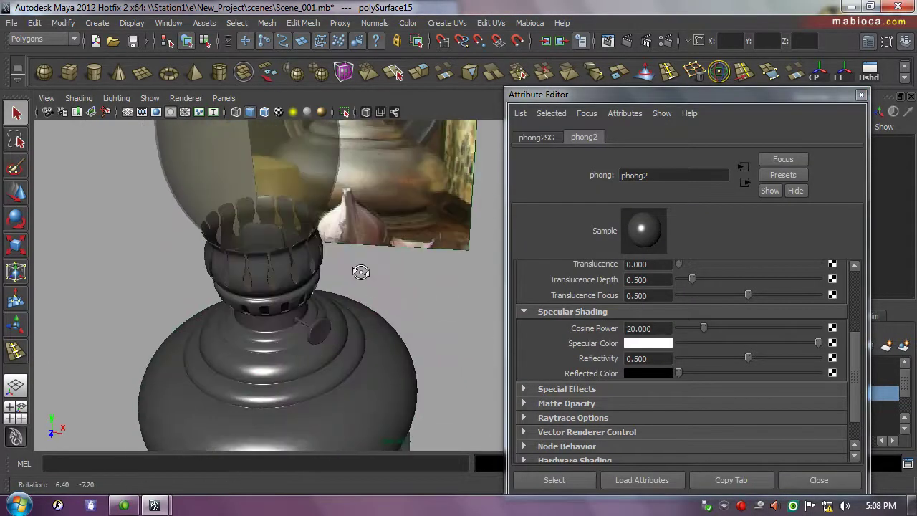
scroll(361, 272, "down", 8)
left_click_drag(330, 286, 261, 325, "alt")
right_click_drag(261, 325, 287, 445, "alt")
key("ctrl+a")
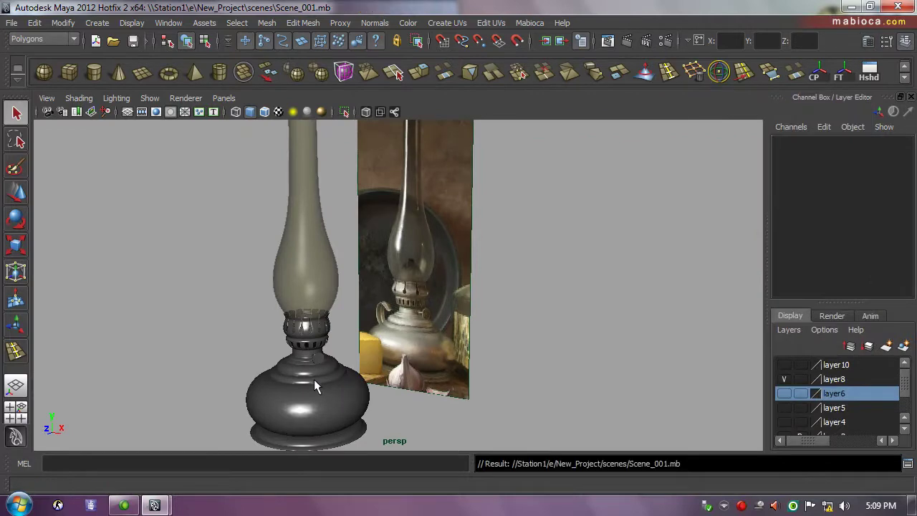